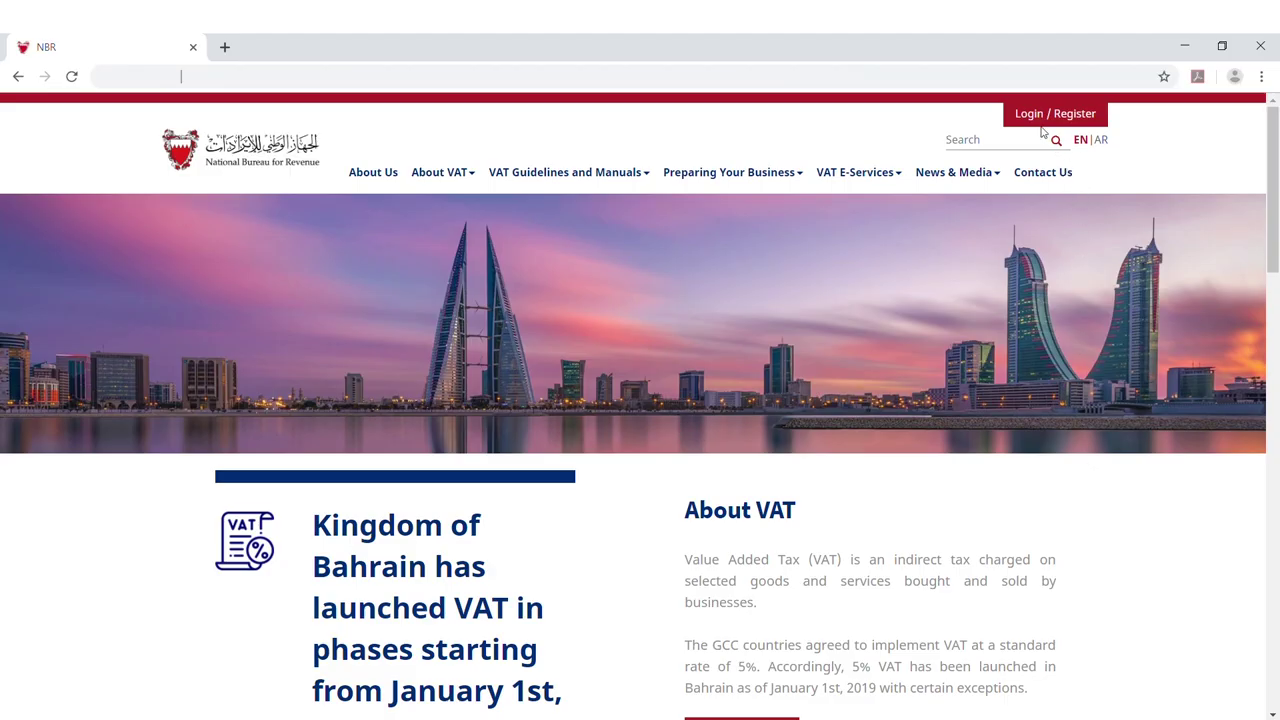
Log in to the taxpayer account with the User ID and password
click(1039, 119)
click(831, 341)
key(Tab)
text(••)
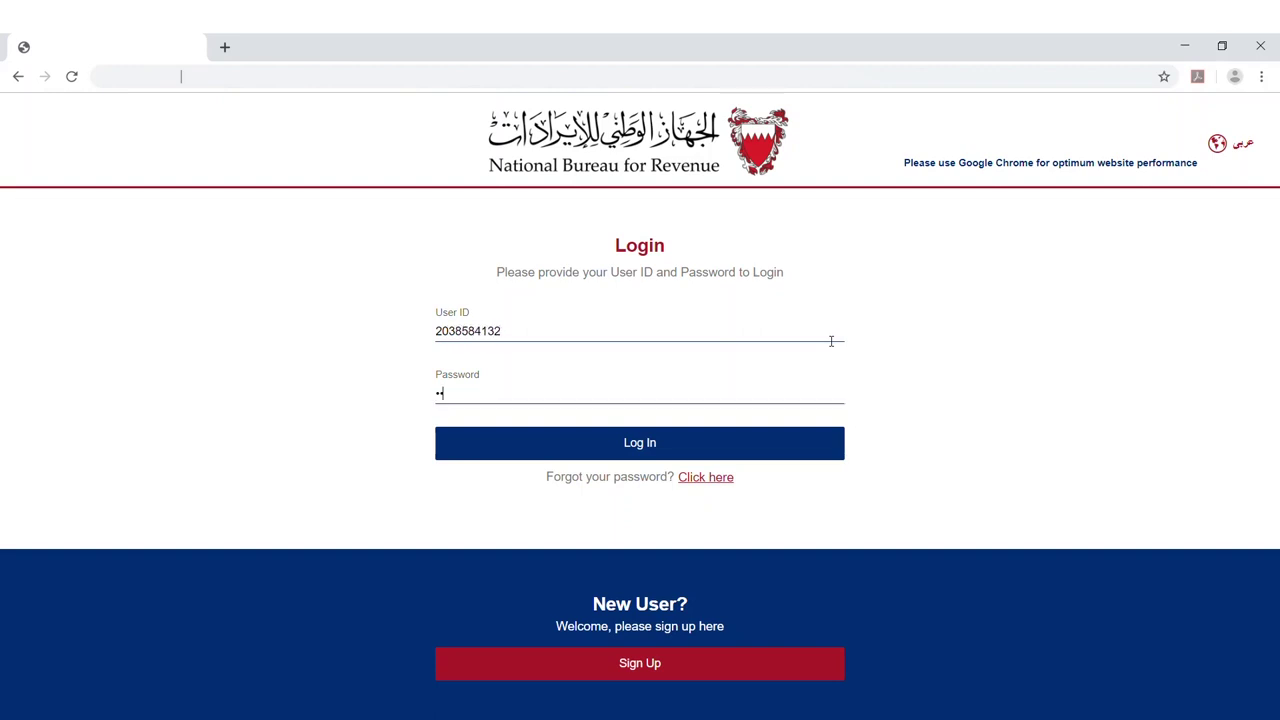
text(•••••)
key(Return)
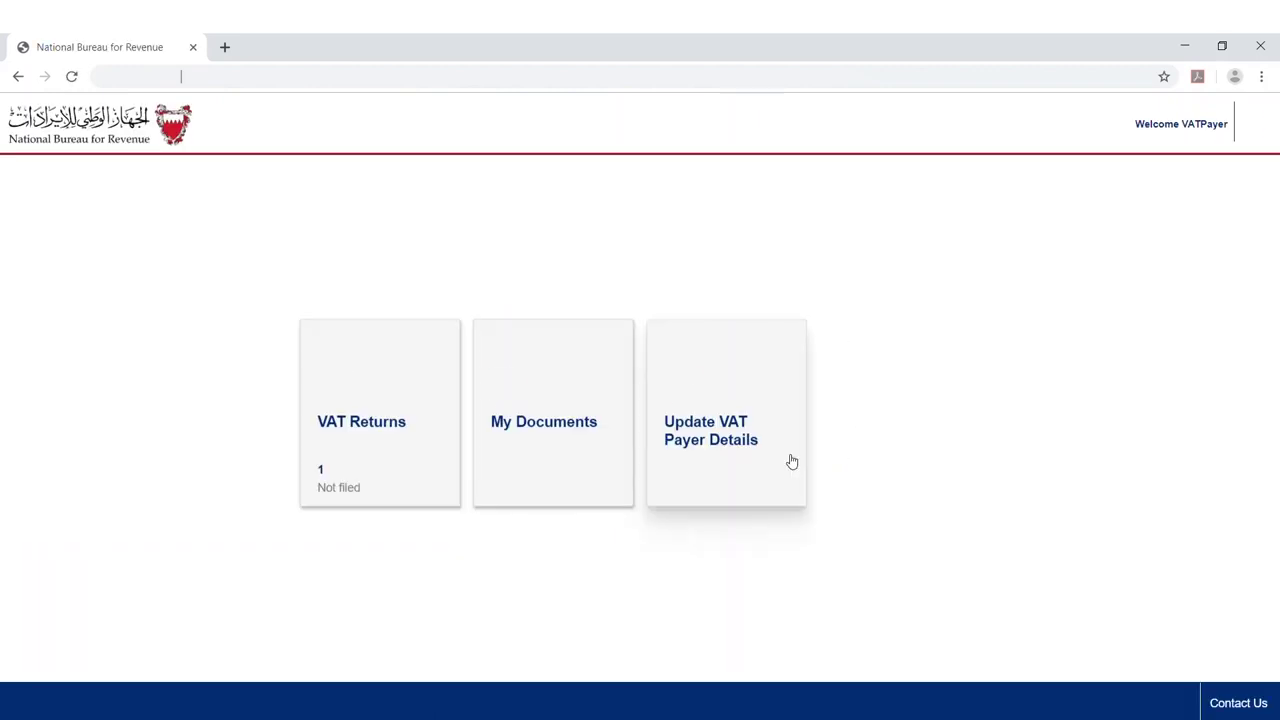
Open the 2019 transitional period return from the Not filed VAT returns list
click(382, 438)
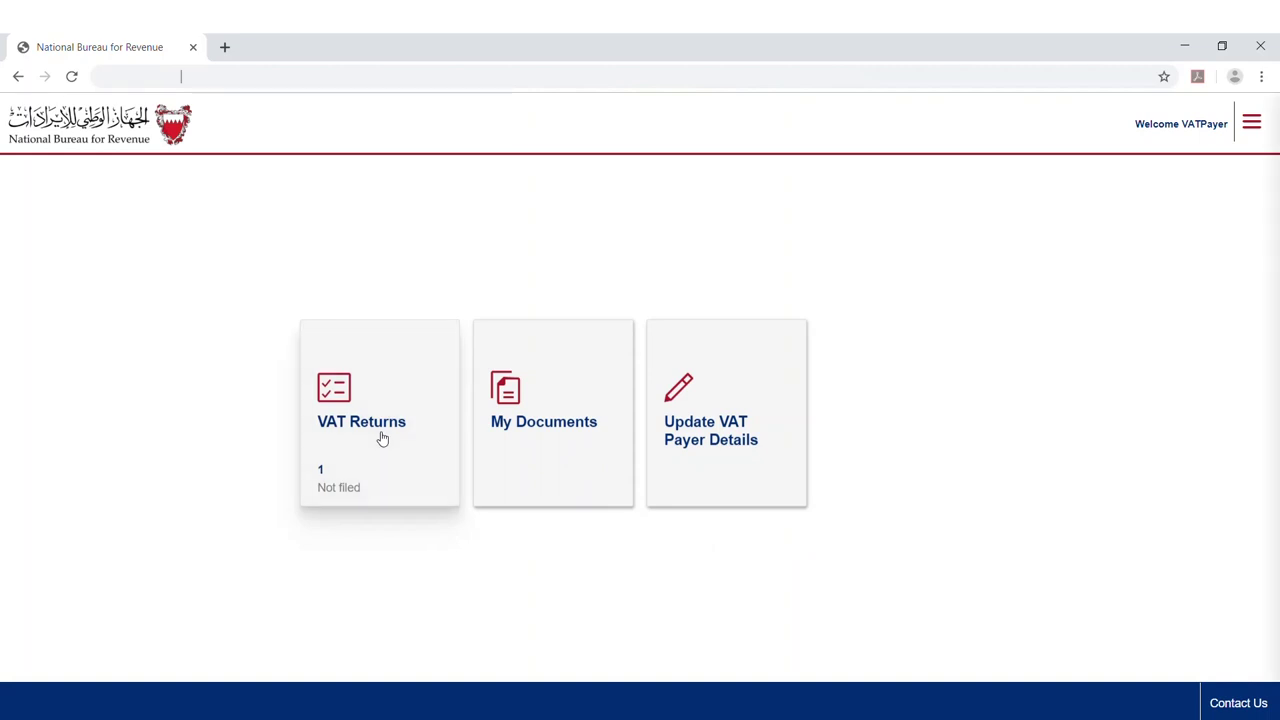
click(1104, 198)
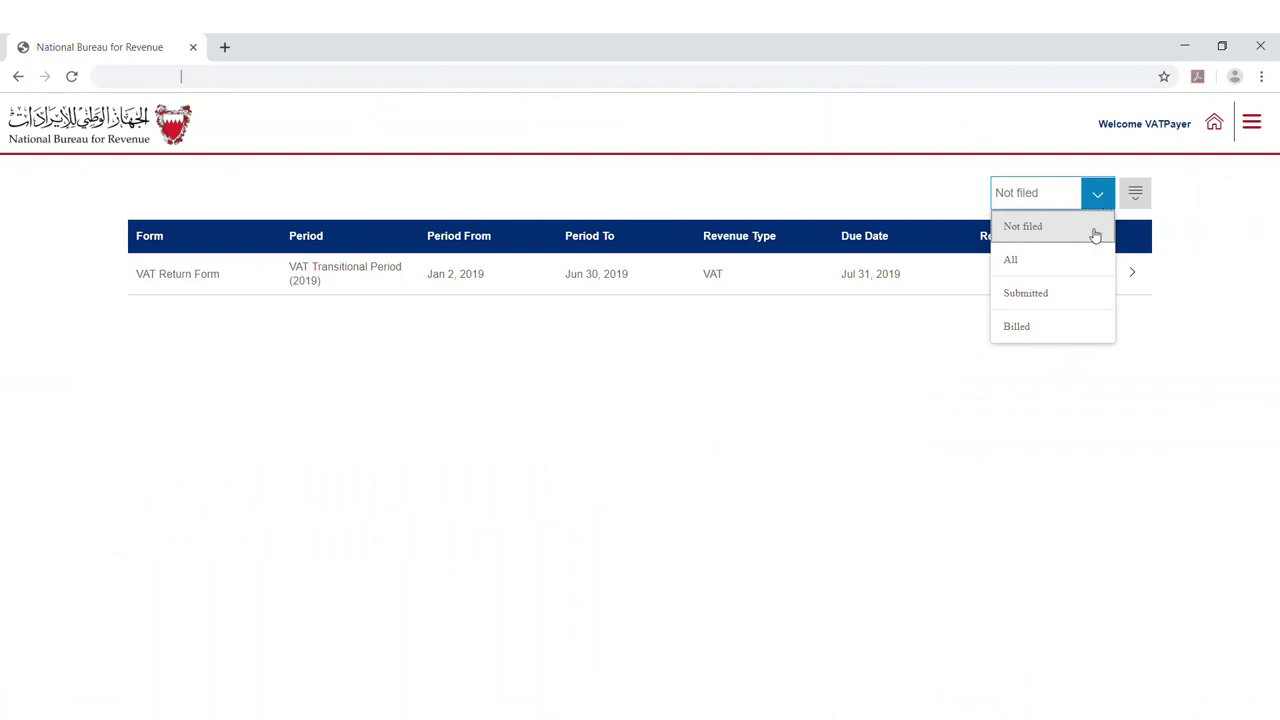
click(1092, 230)
click(250, 280)
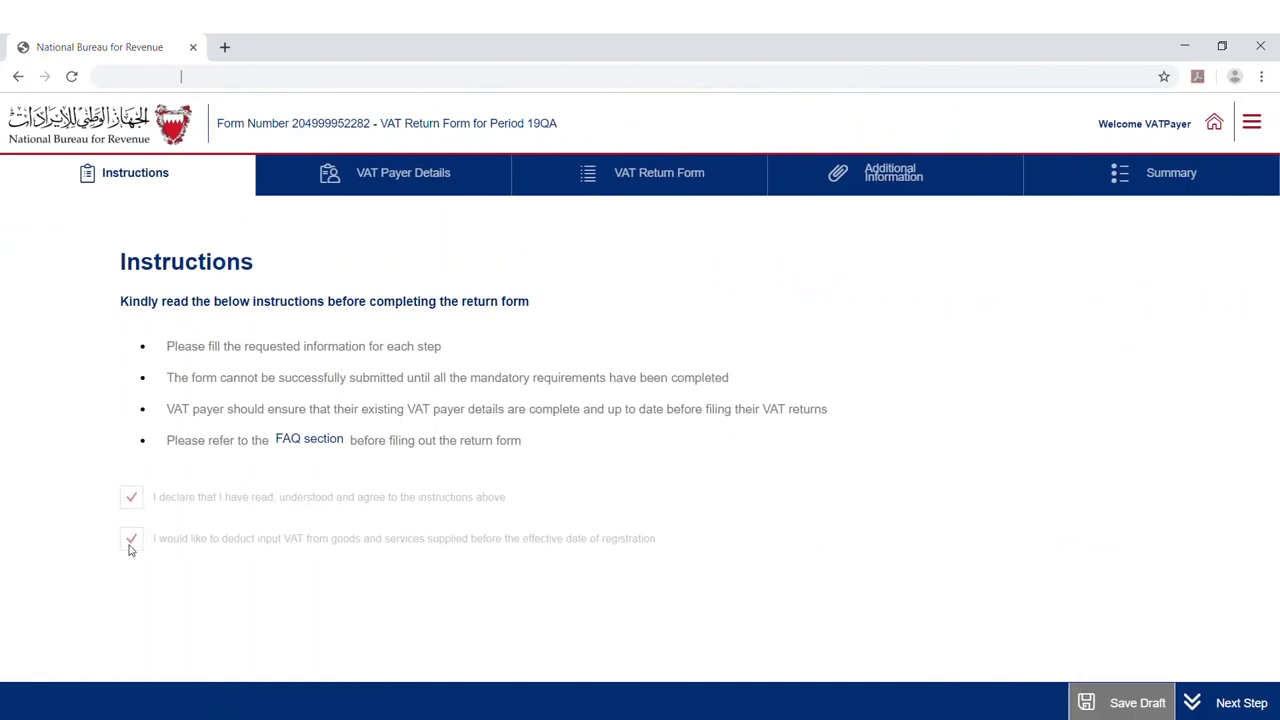
Confirm the VAT payer details are correct and advance to the VAT Return Form step
click(1240, 705)
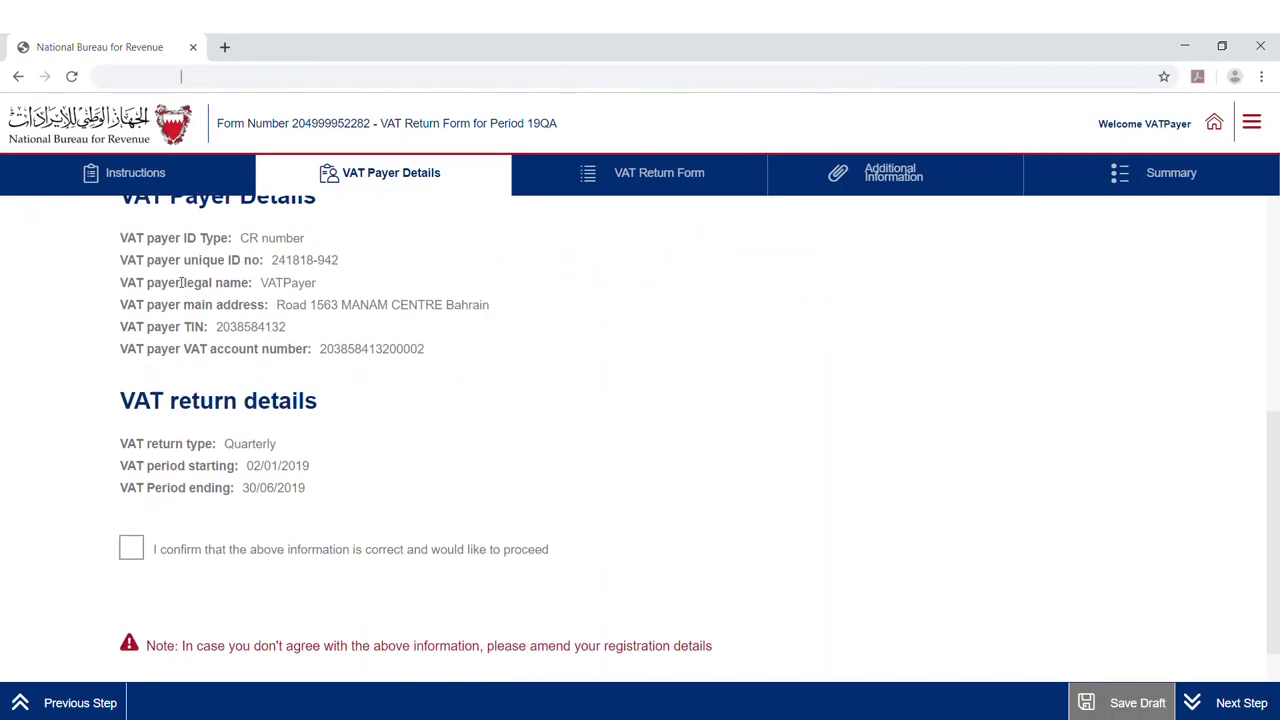
scroll(180, 297, up, 1)
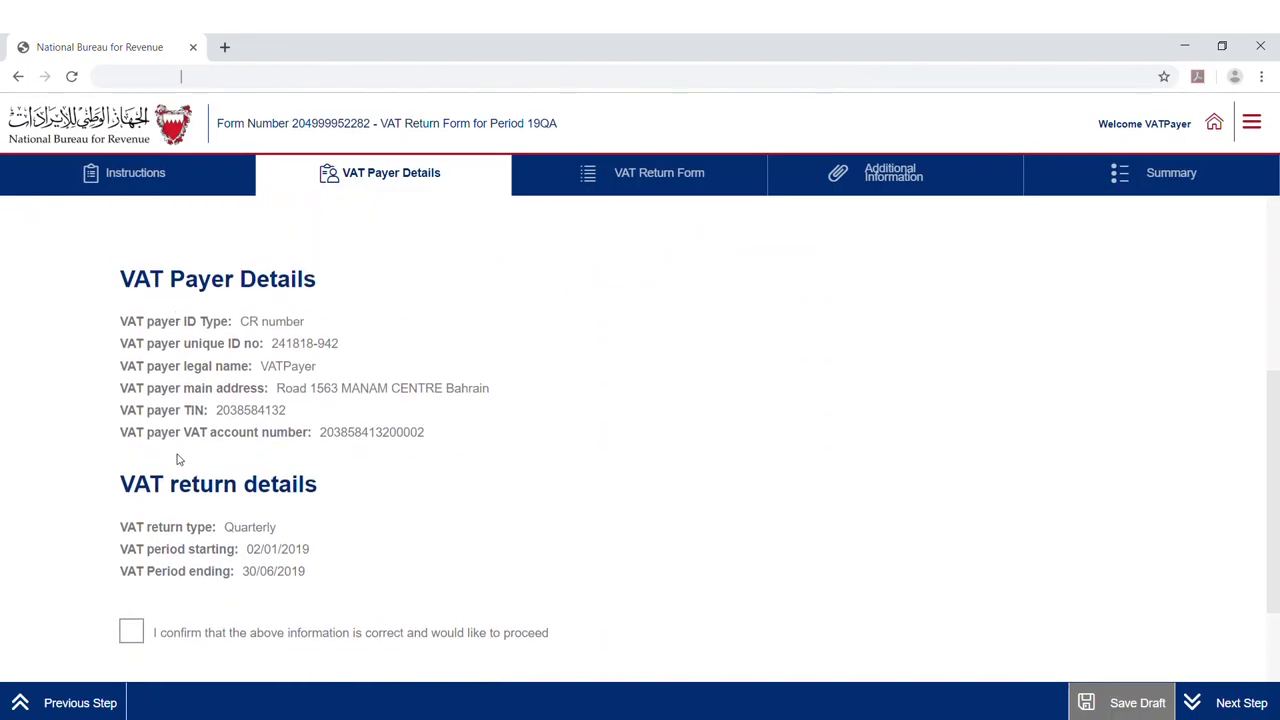
click(133, 632)
click(1256, 706)
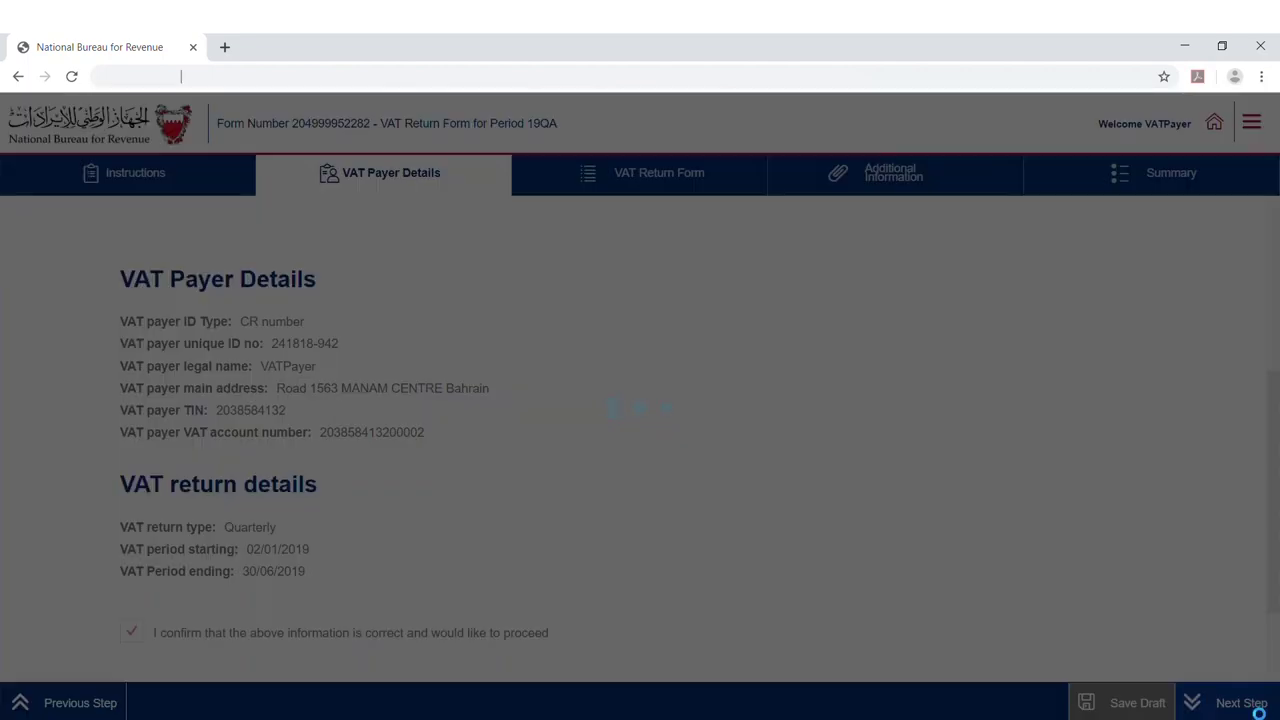
scroll(1151, 666, down, 1)
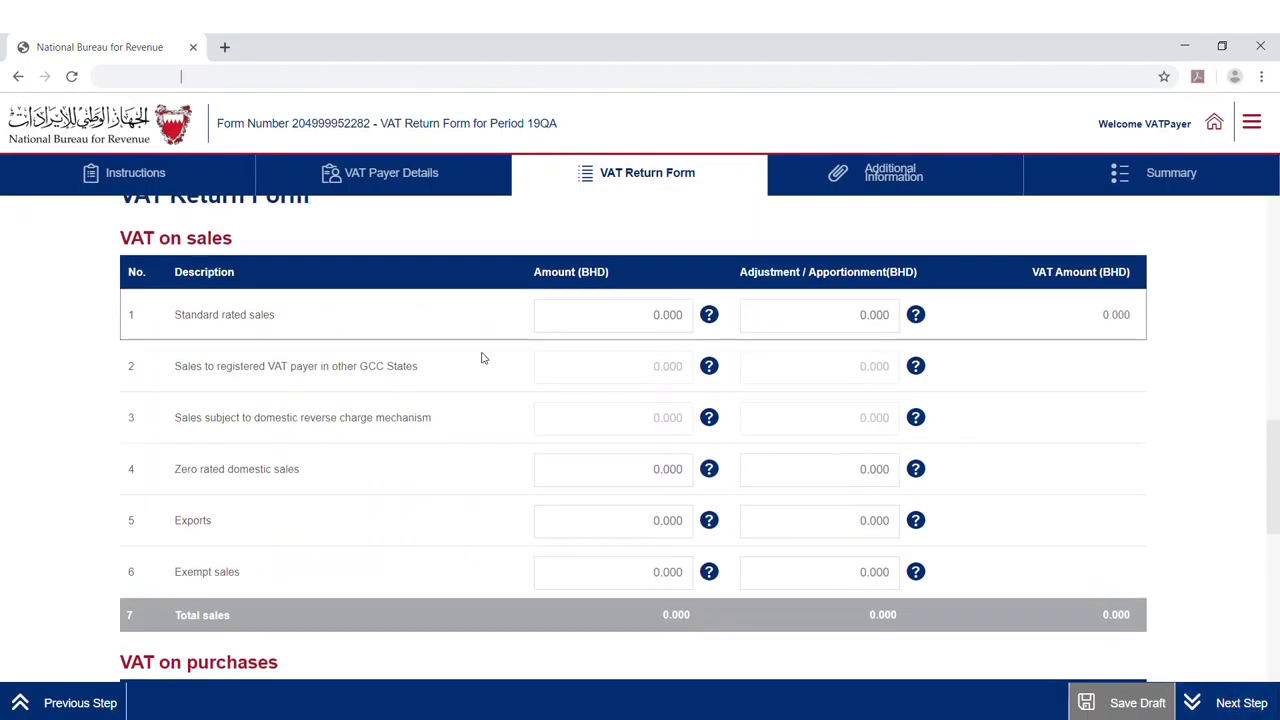
scroll(481, 351, up, 1)
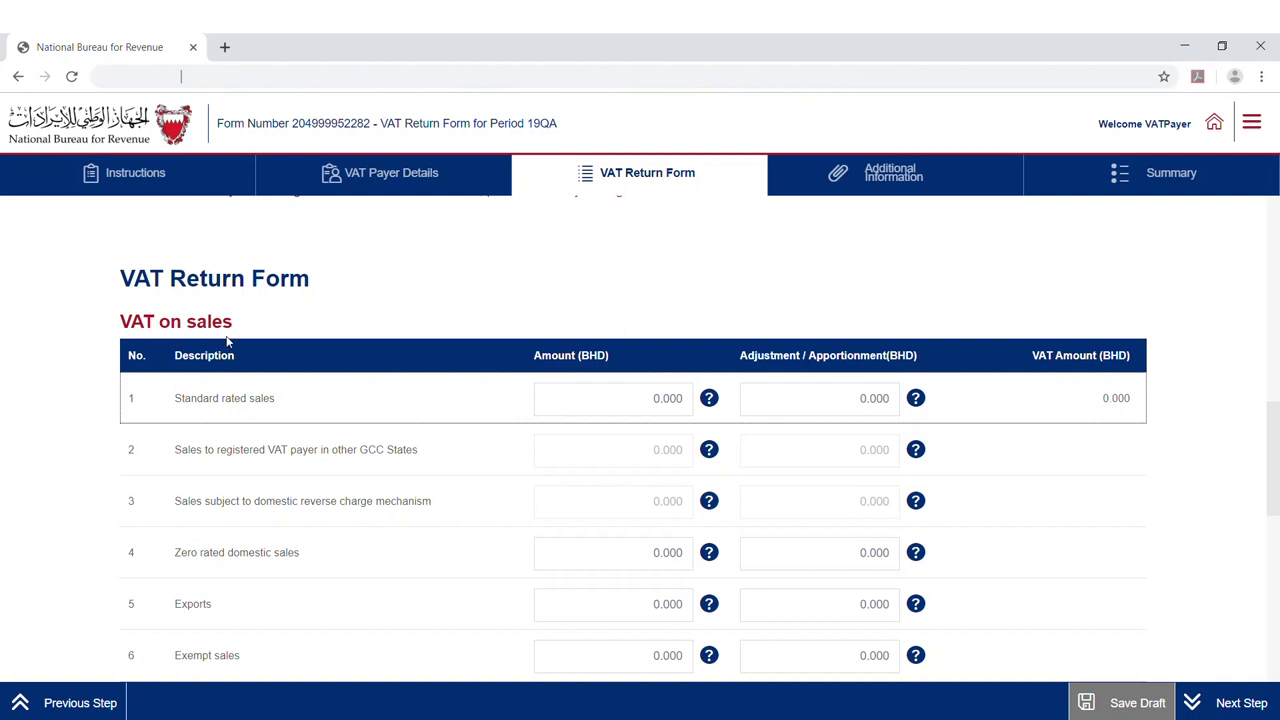
scroll(216, 346, down, 5)
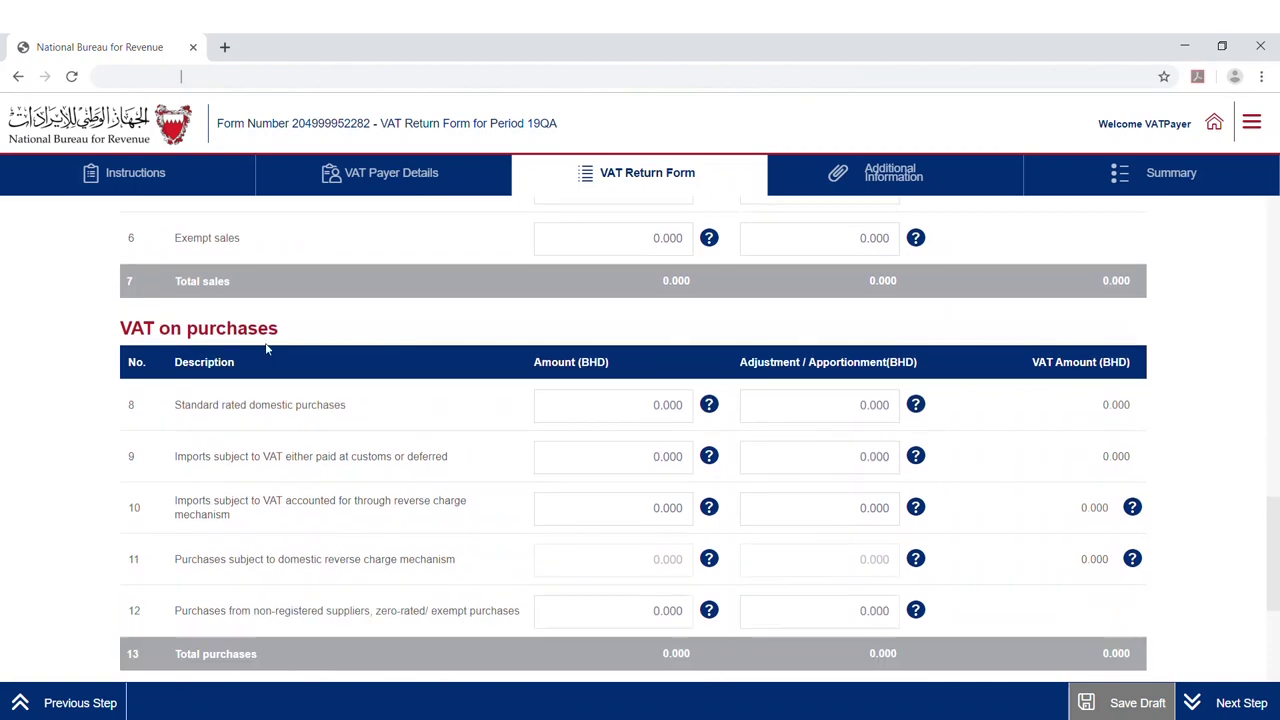
scroll(250, 349, down, 3)
scroll(289, 436, up, 7)
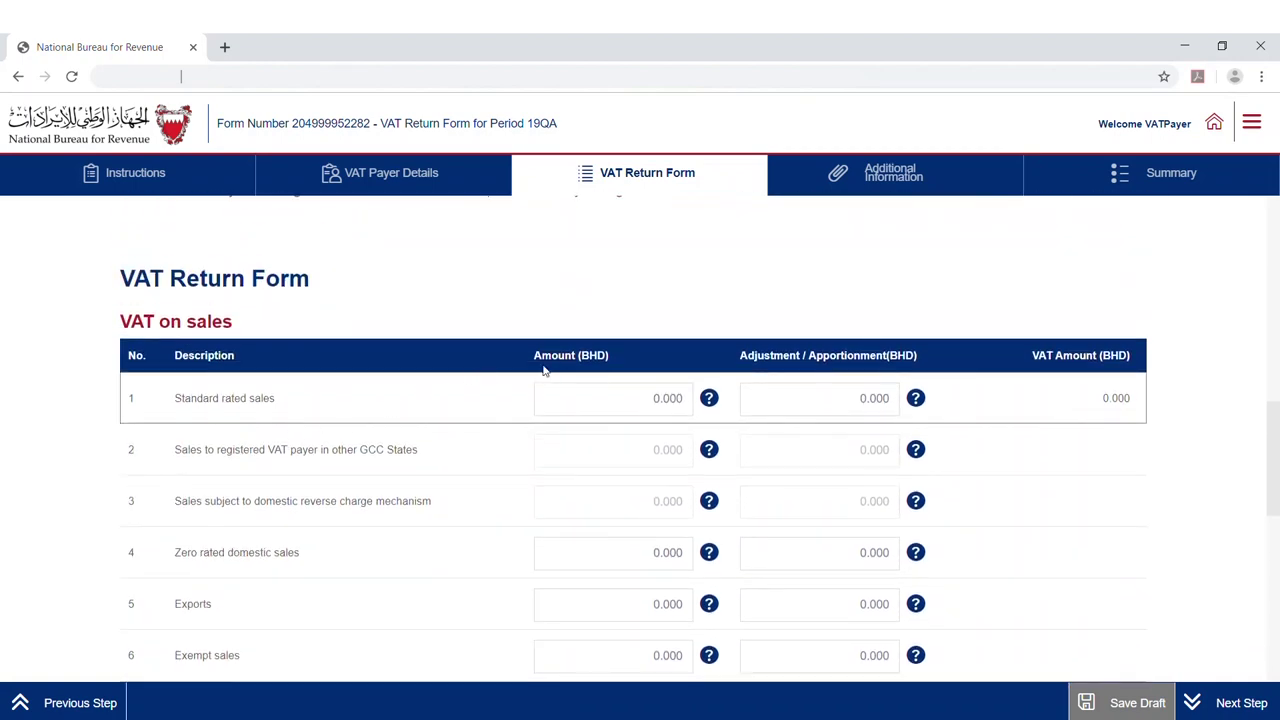
scroll(647, 380, down, 4)
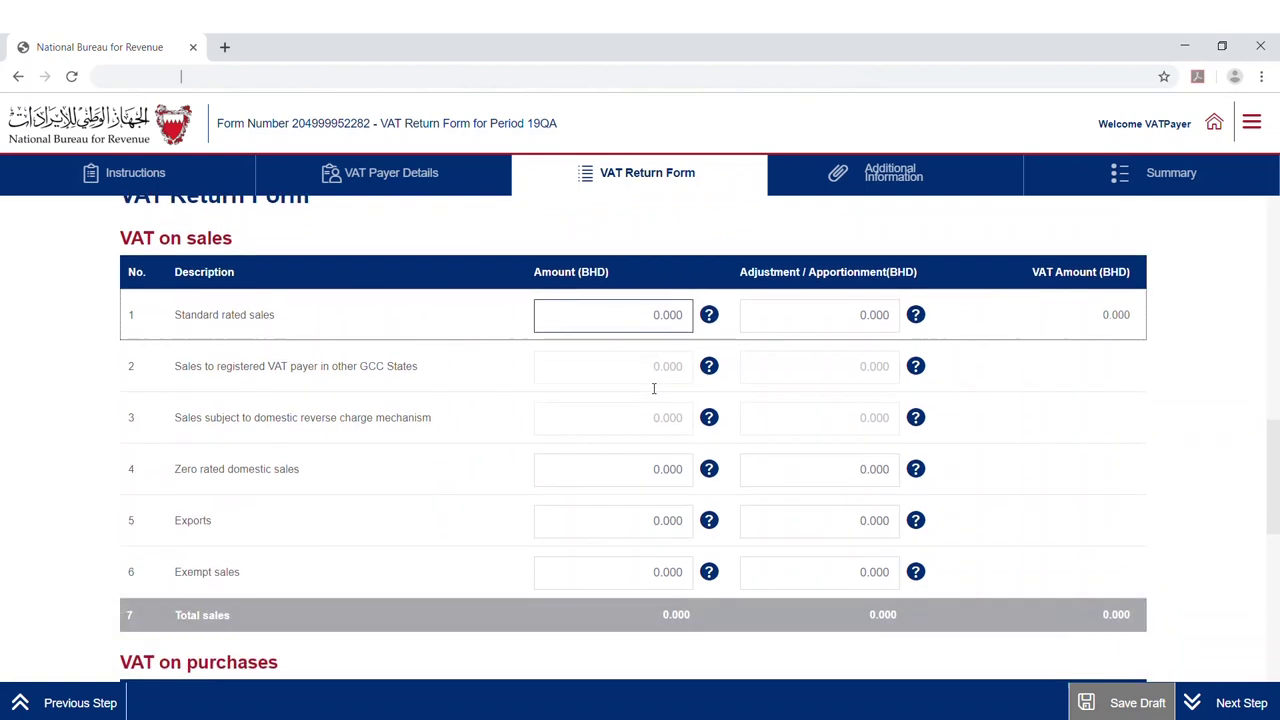
scroll(650, 390, down, 1)
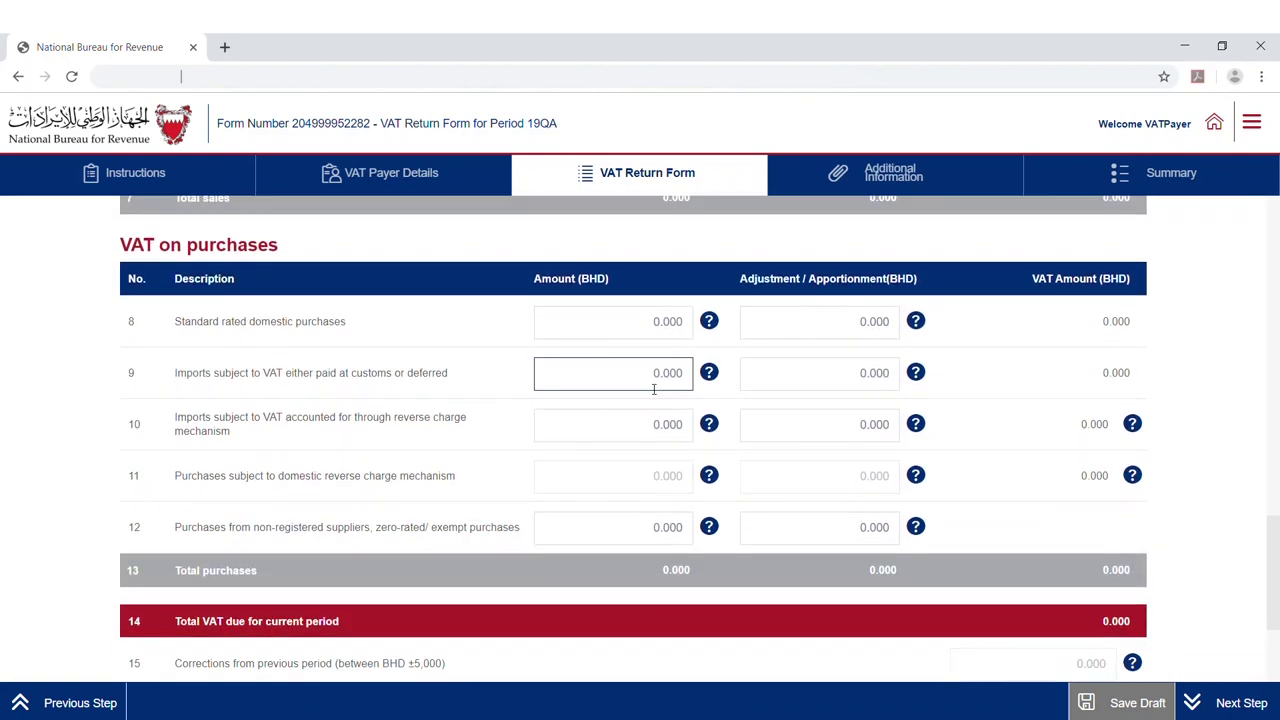
scroll(652, 390, up, 4)
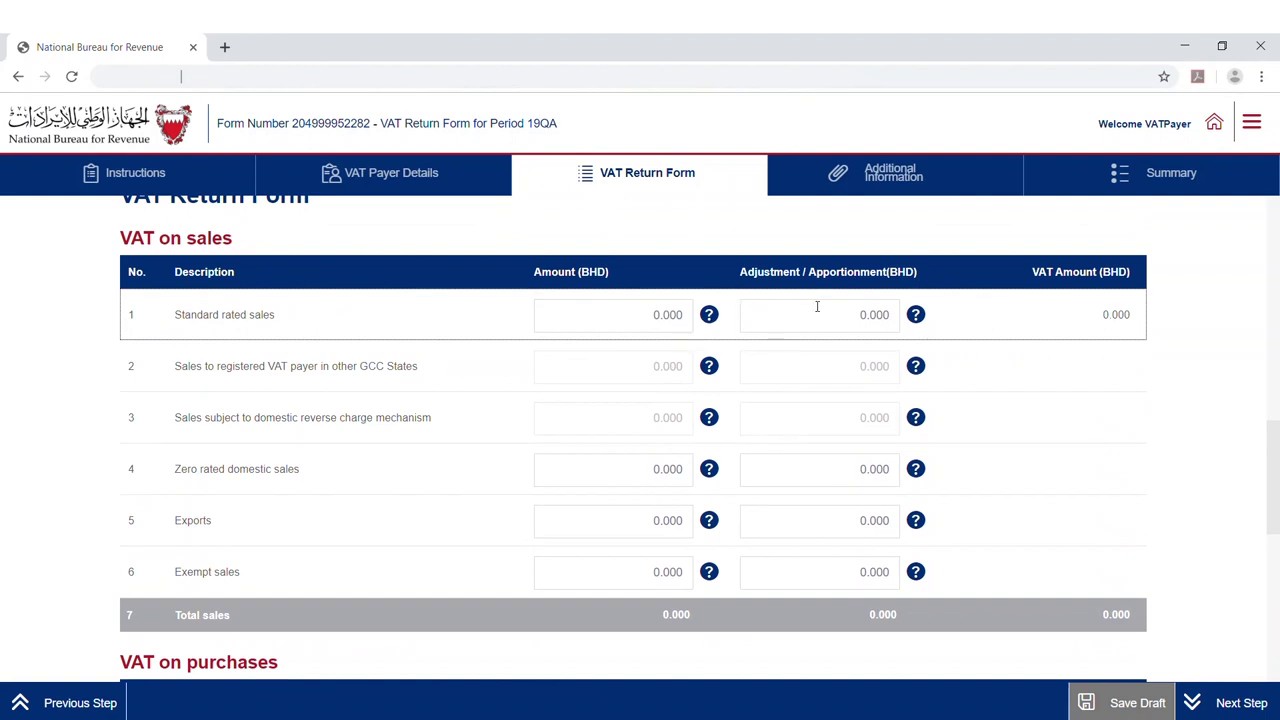
scroll(833, 327, down, 3)
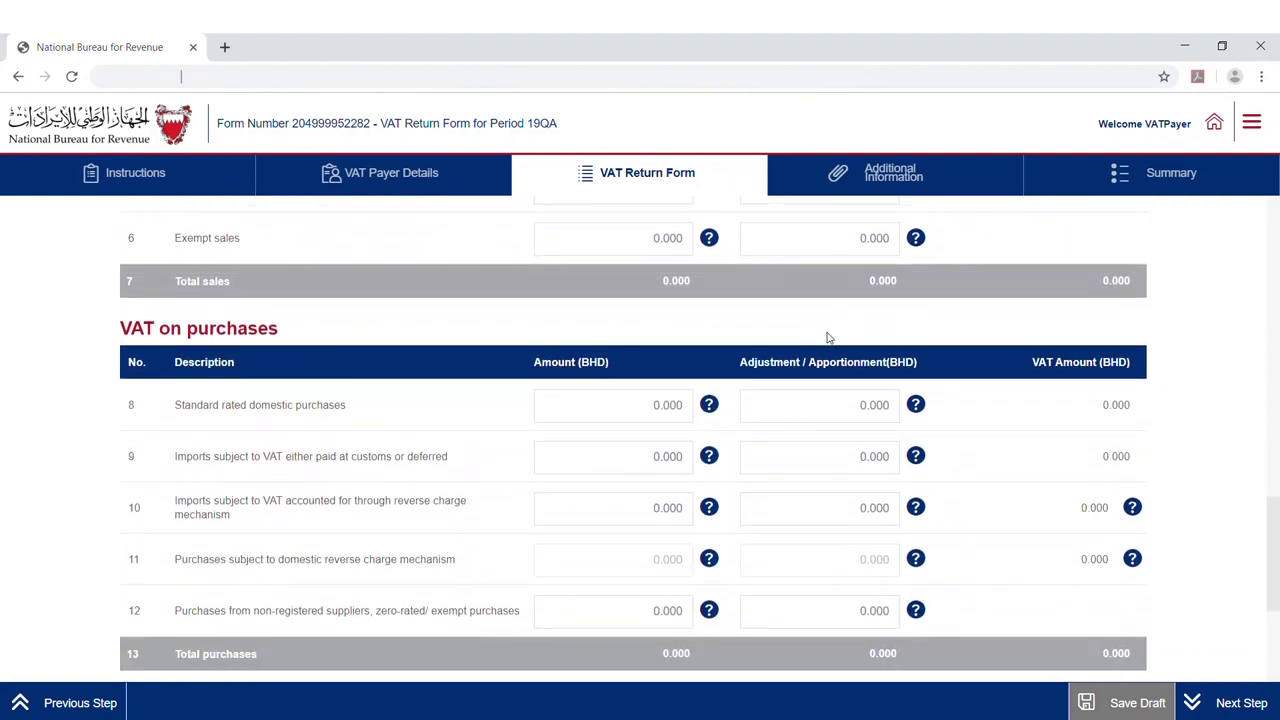
scroll(828, 340, up, 3)
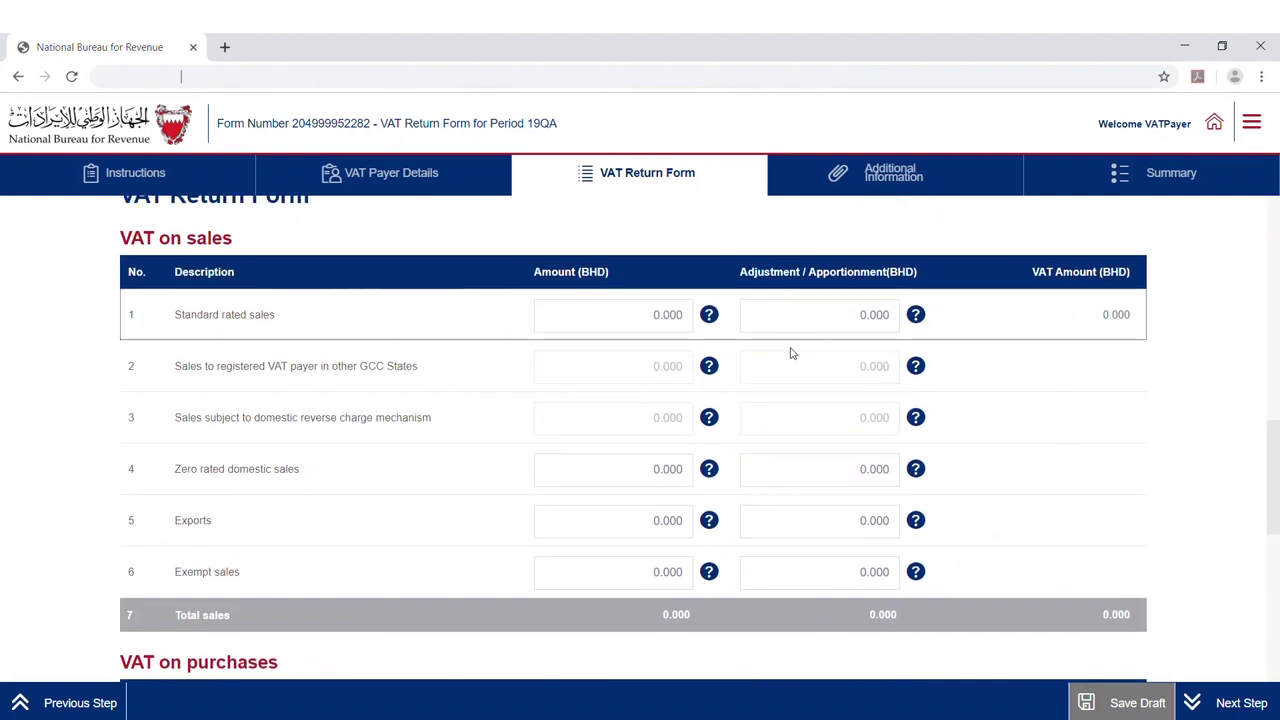
mouse_move(720, 320)
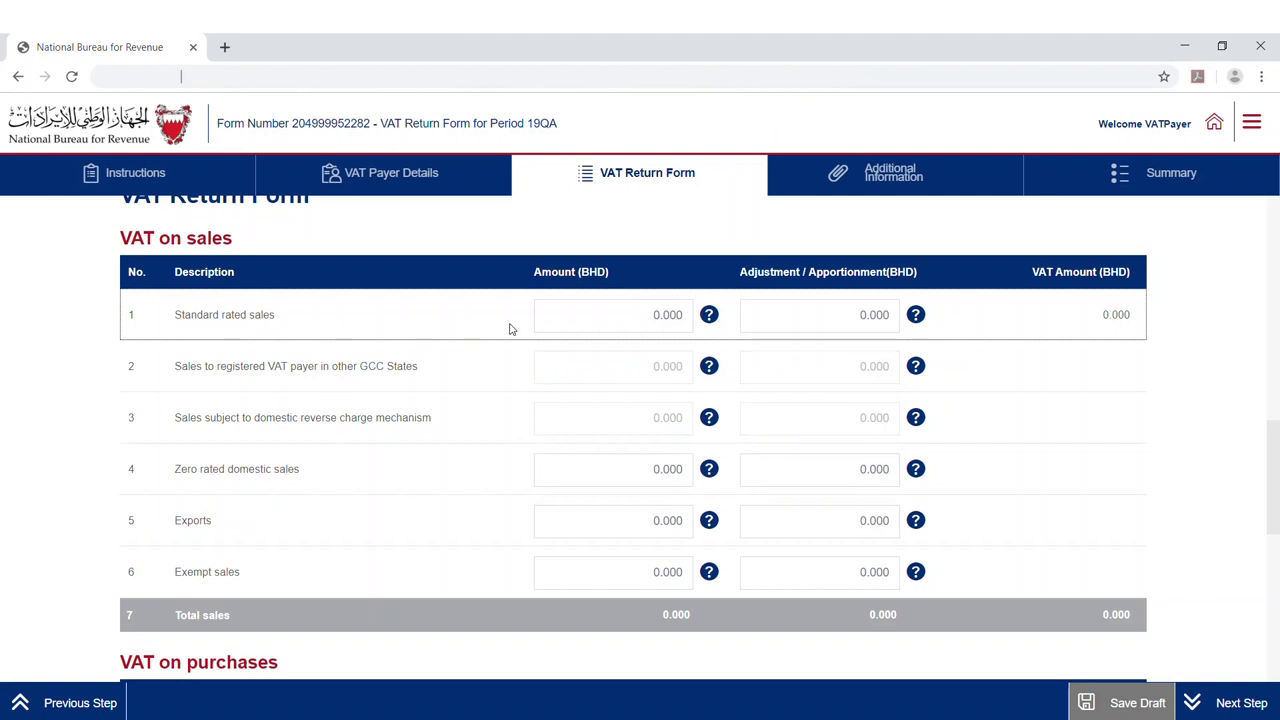
Enter 3,000.000 as standard-rated sales, giving 150.000 VAT
click(601, 323)
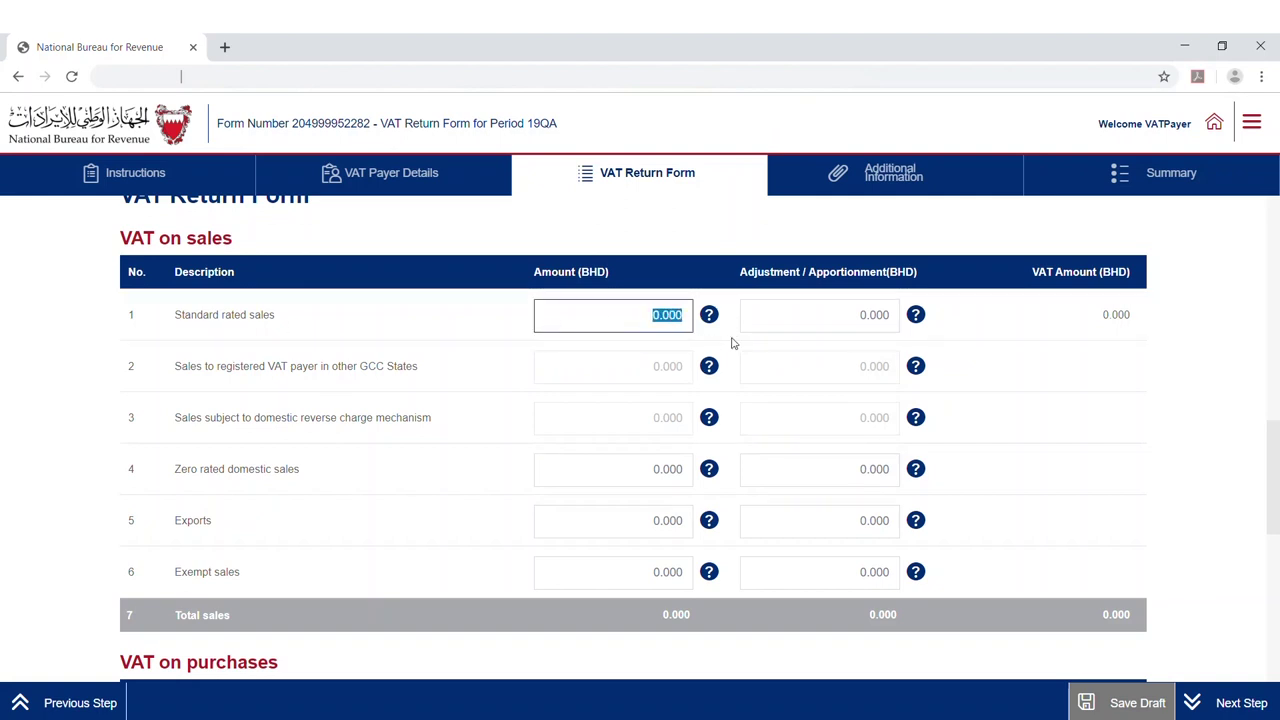
text(3000)
key(Tab)
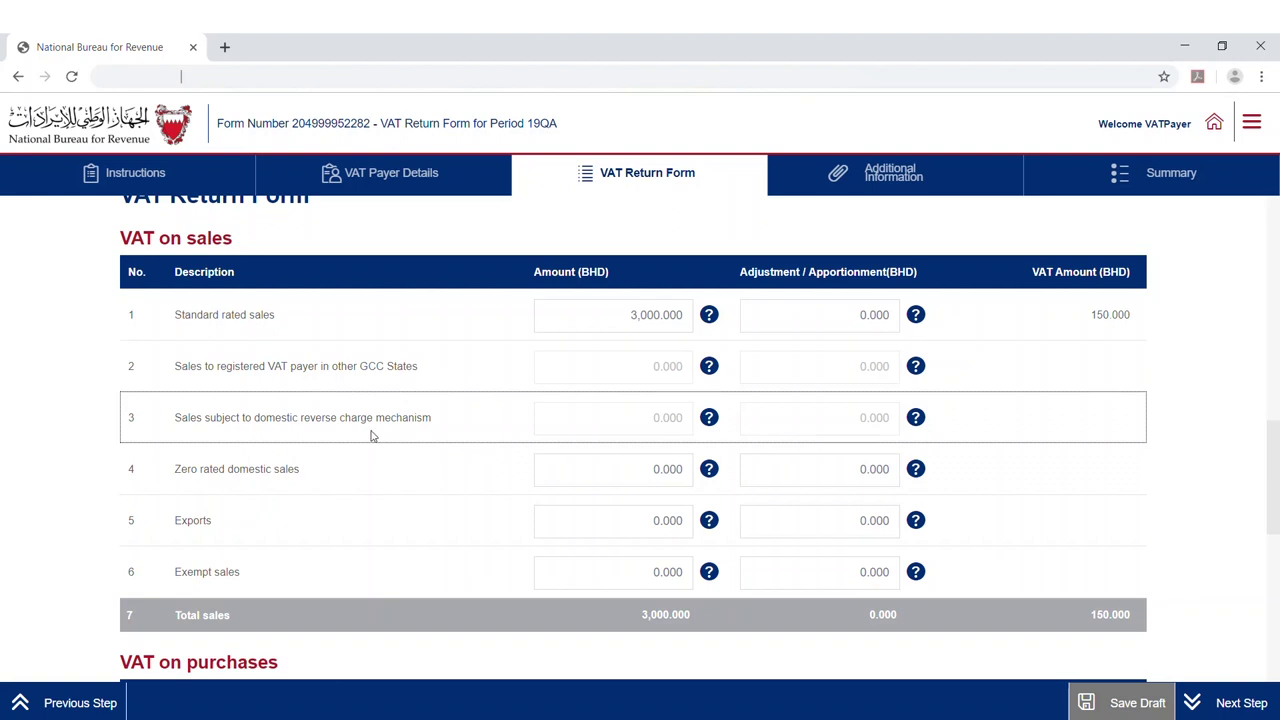
Enter 3,000.000 as exempt sales, bringing total sales to 6,000.000
mouse_move(714, 425)
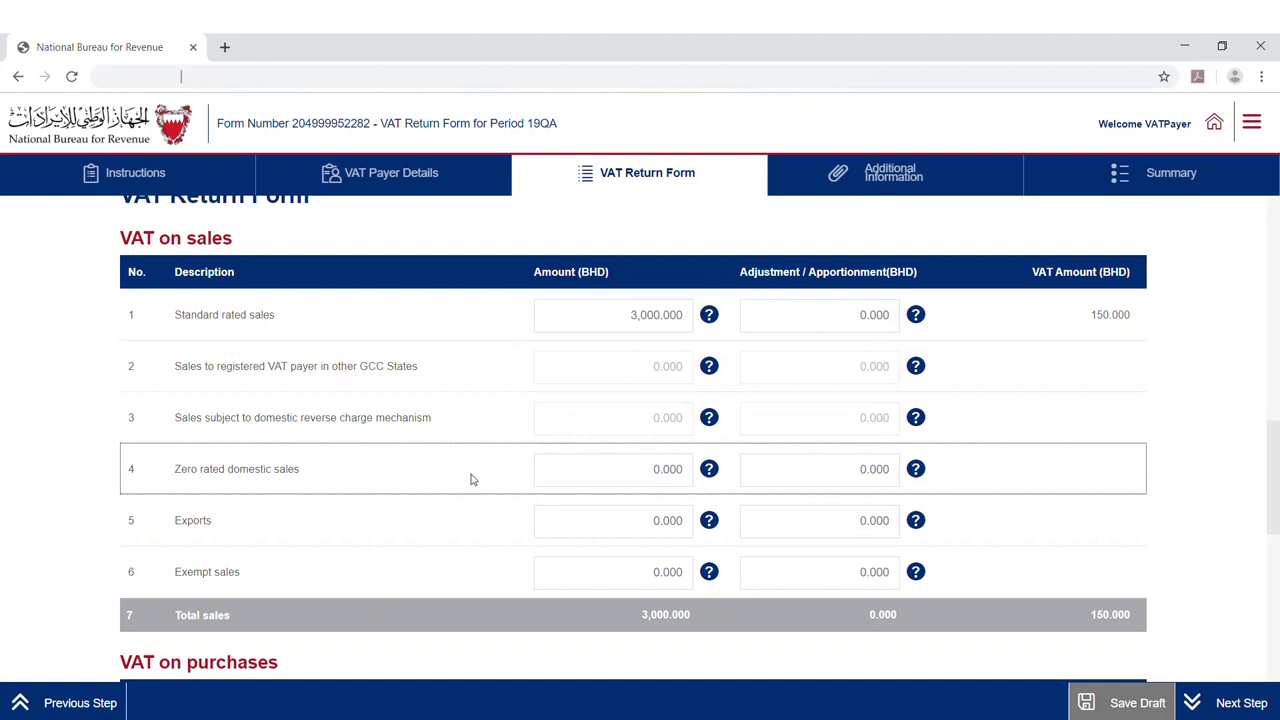
mouse_move(711, 476)
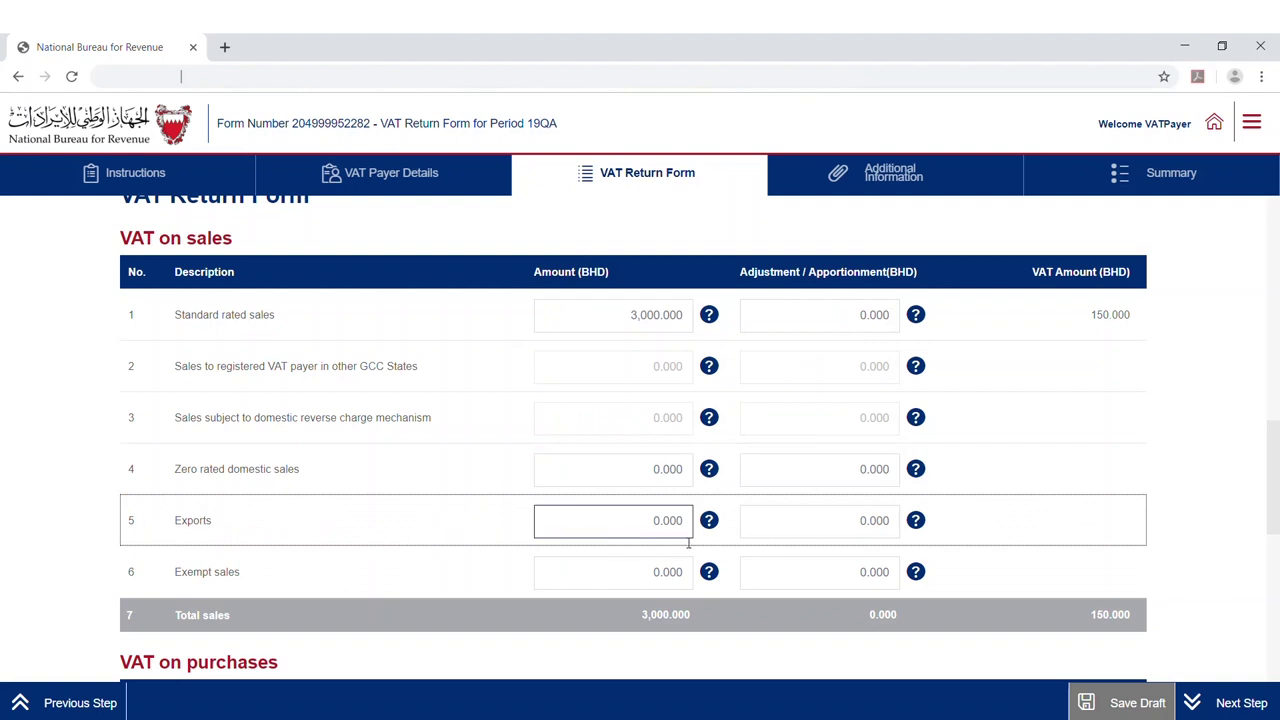
mouse_move(711, 524)
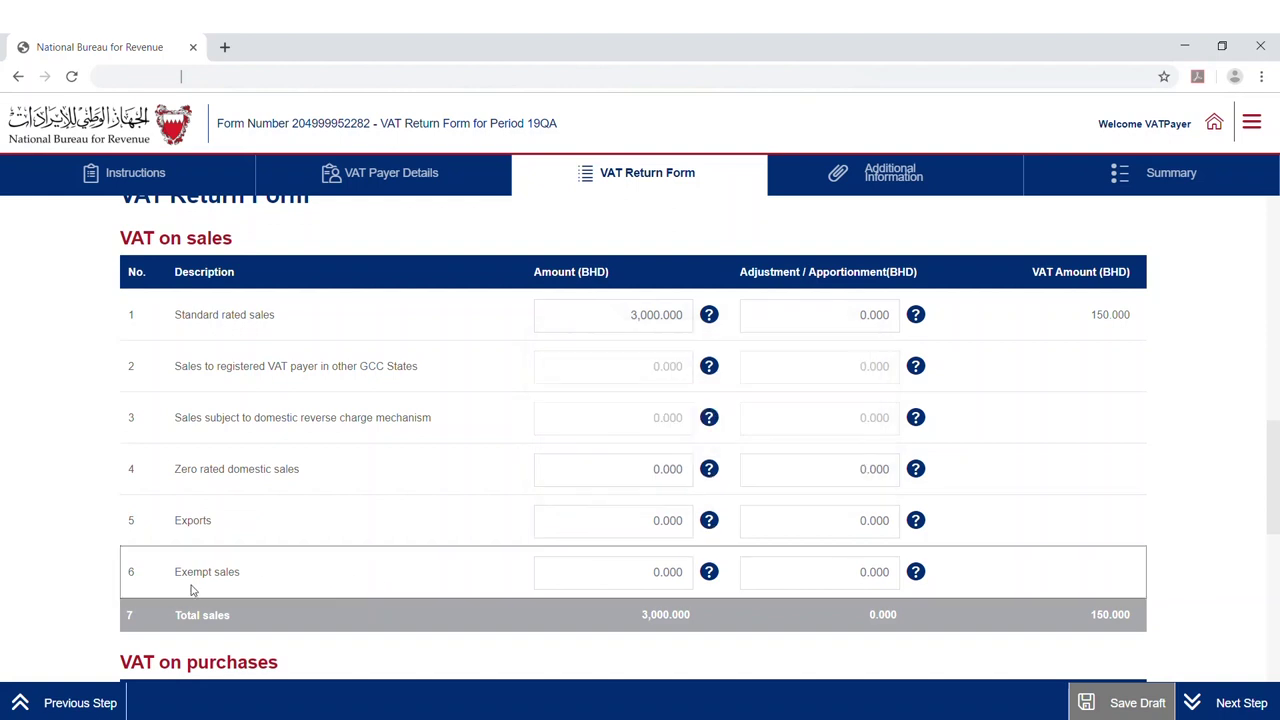
click(634, 577)
text(300)
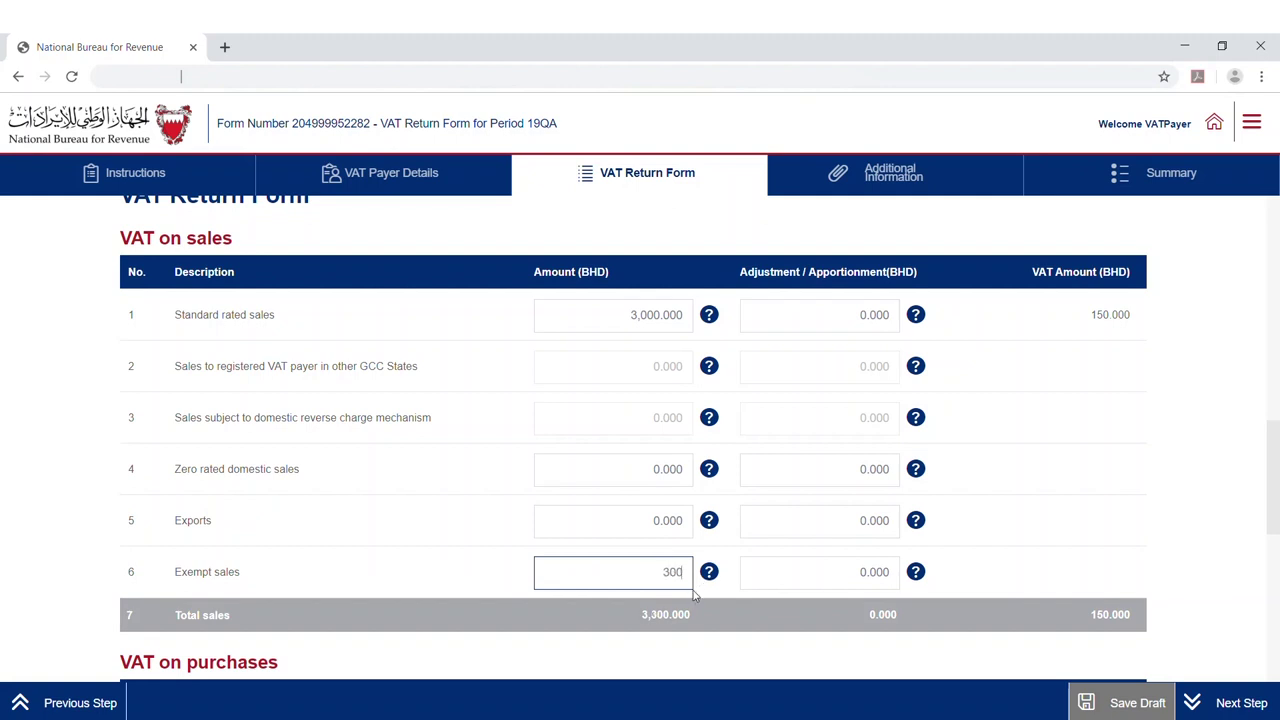
click(695, 595)
mouse_move(712, 576)
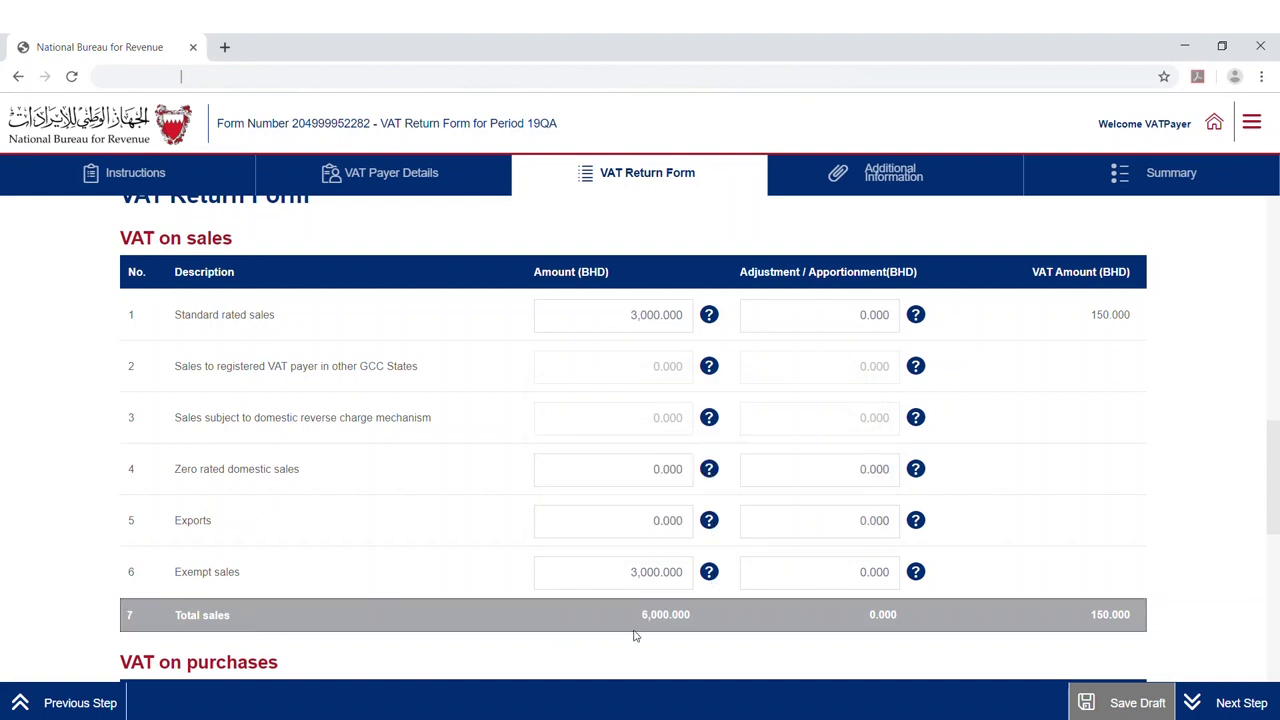
Replace 0.000 with 2,000.000 in the standard-rated domestic purchases (row 8) amount
scroll(709, 627, down, 1)
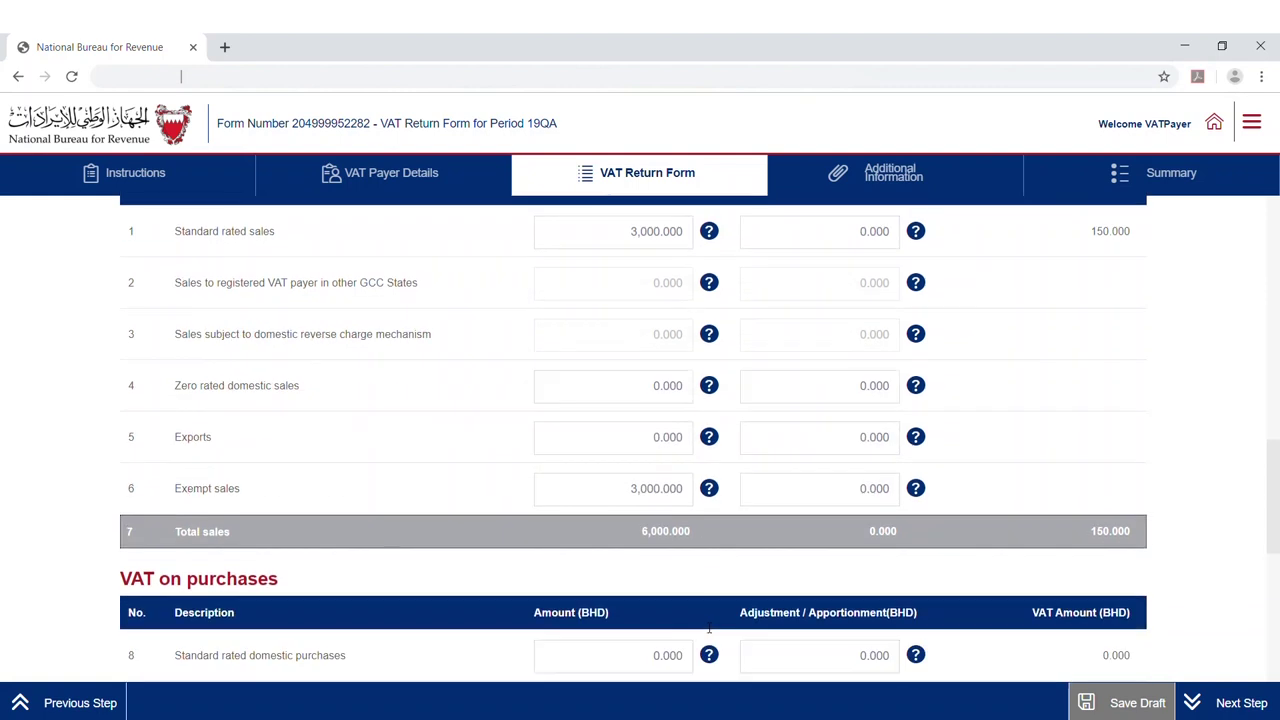
scroll(709, 627, down, 1)
scroll(709, 627, down, 1)
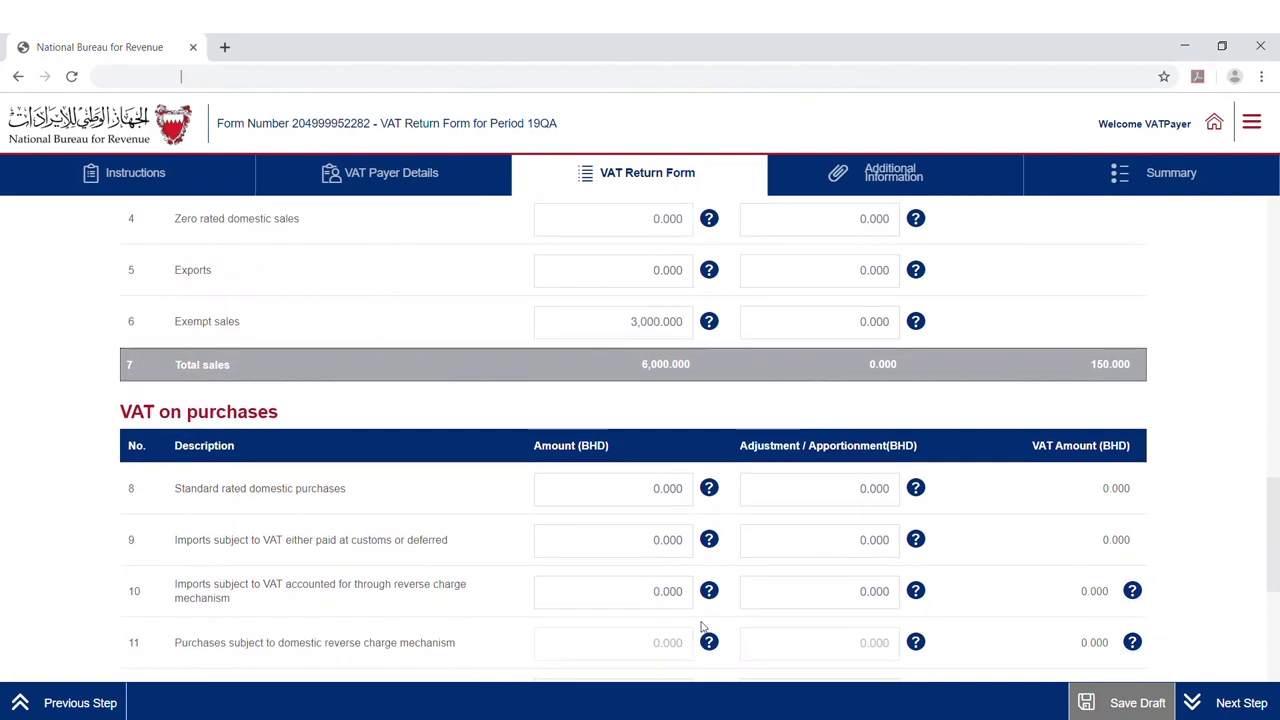
click(600, 506)
drag(637, 495, 694, 492)
text(2000)
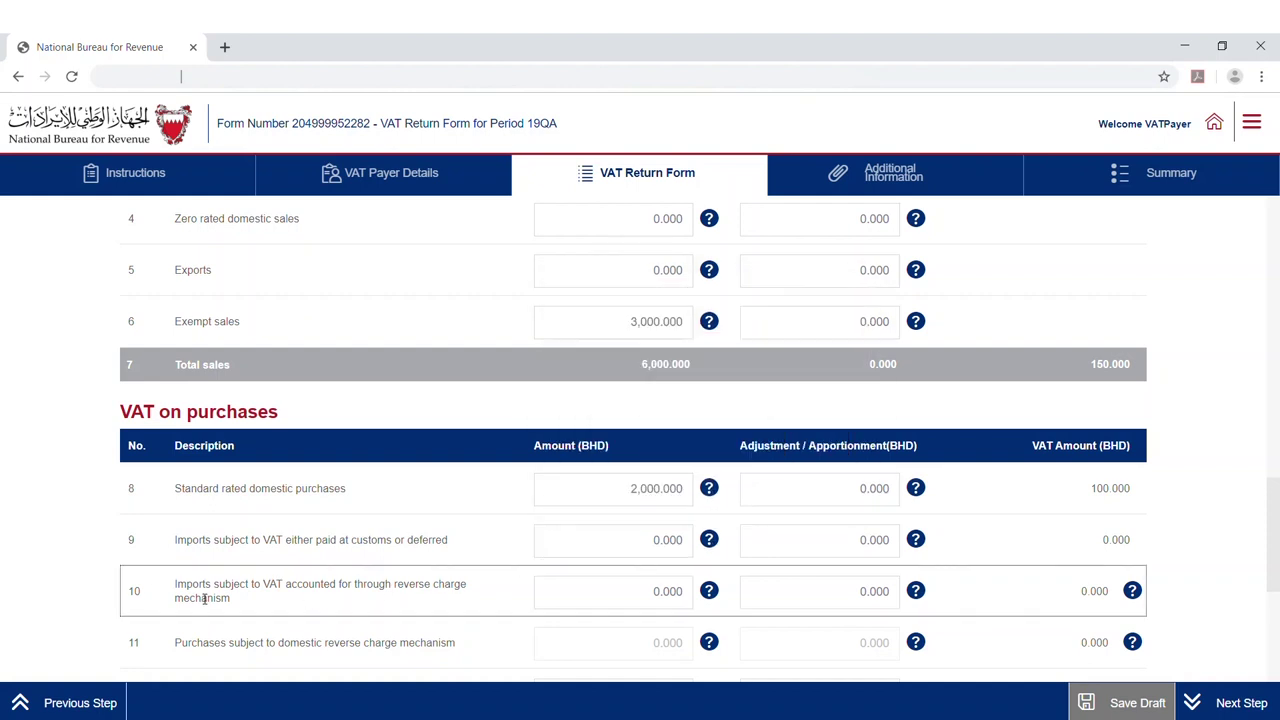
Enter 1,500.000 as non-registered/exempt purchases (row 12), totalling 3,500.000 purchases
scroll(279, 596, down, 2)
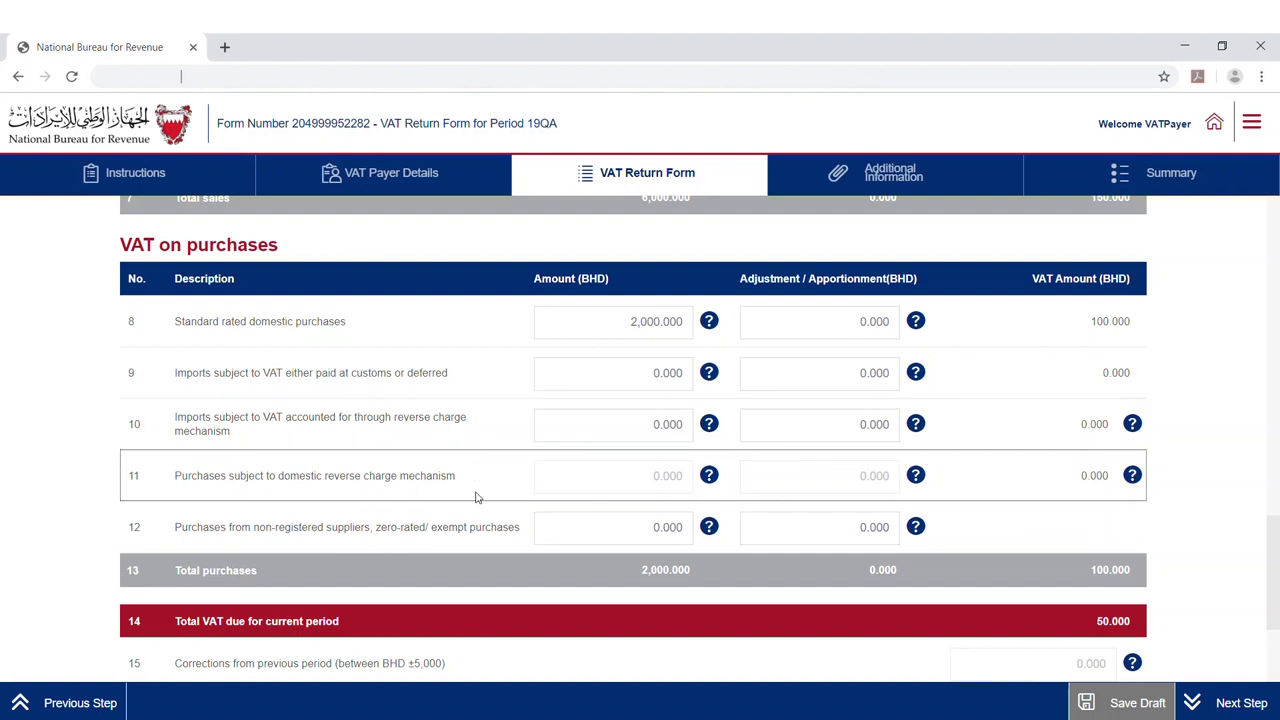
mouse_move(709, 477)
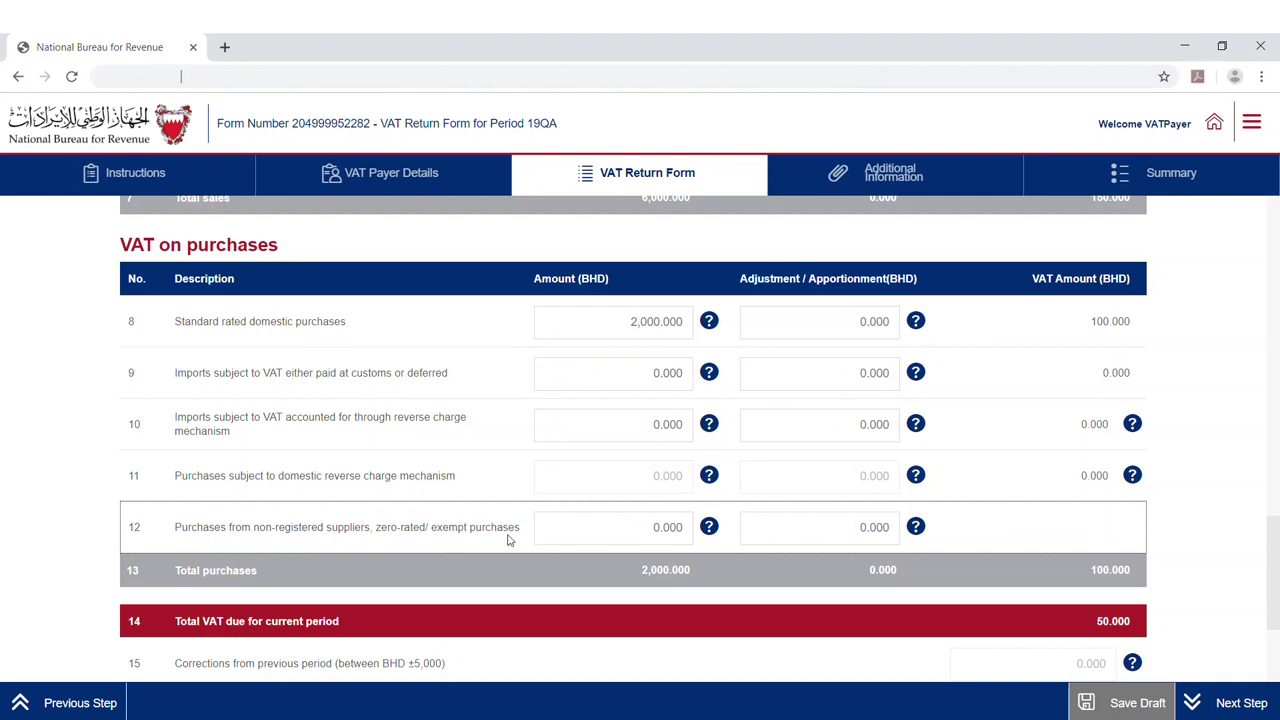
click(666, 533)
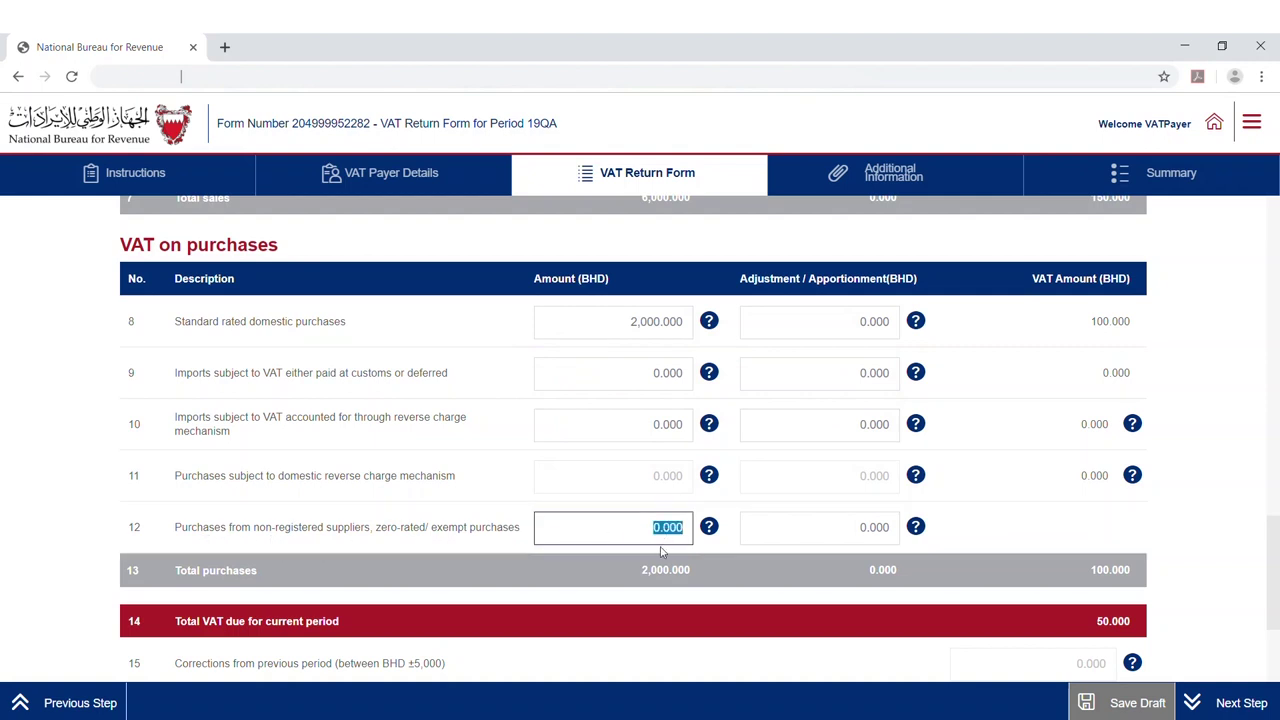
text(1500)
click(669, 553)
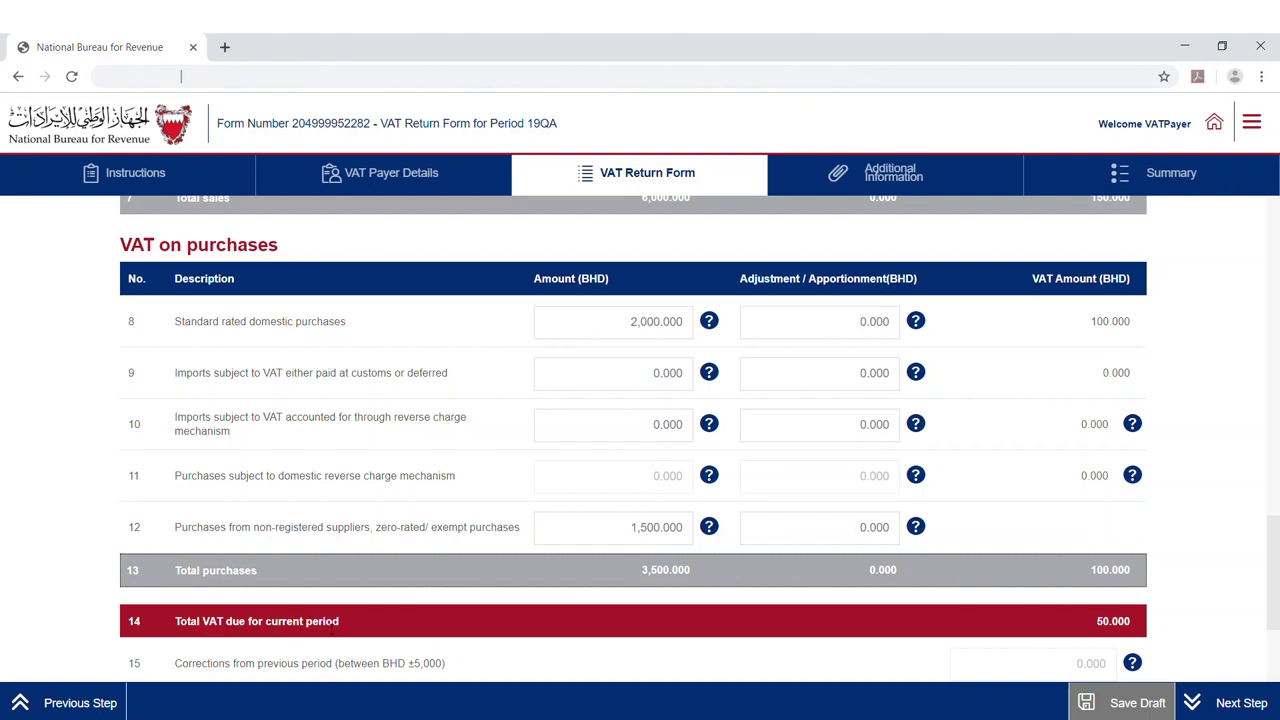
scroll(370, 630, down, 3)
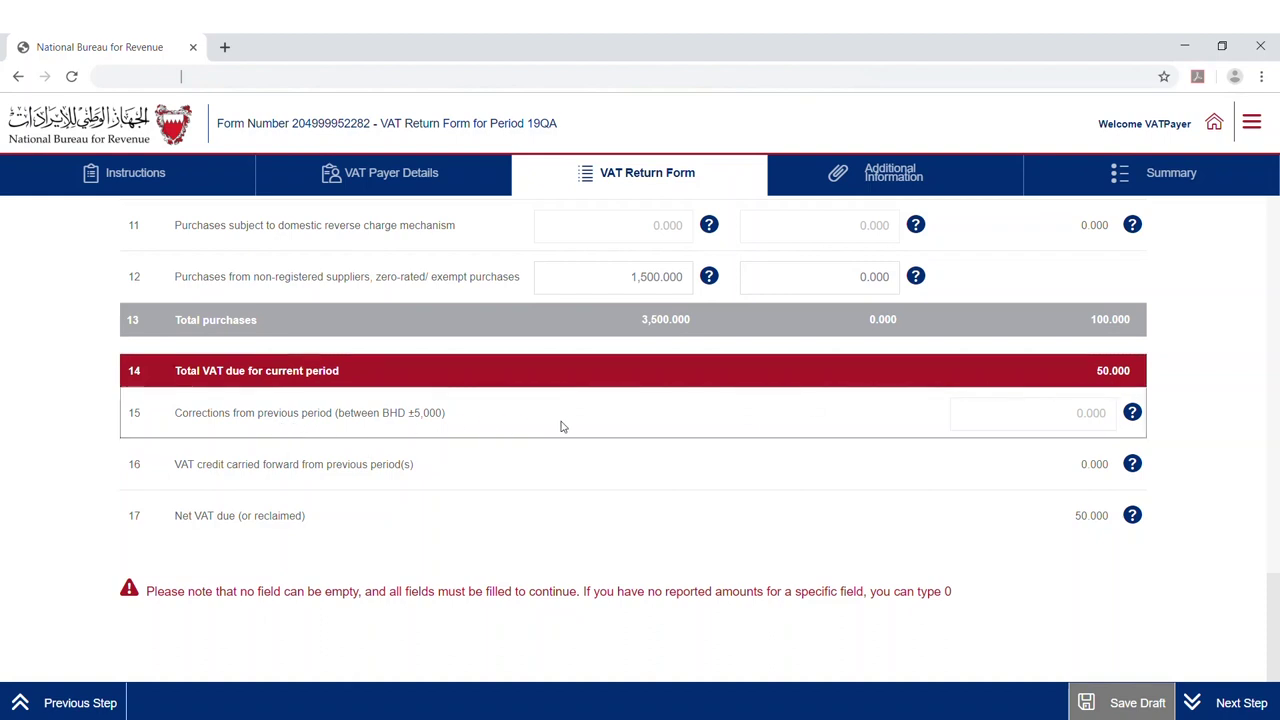
Read the tooltips for corrections, VAT credit carried forward and net VAT due, then go to Additional Information
click(1131, 414)
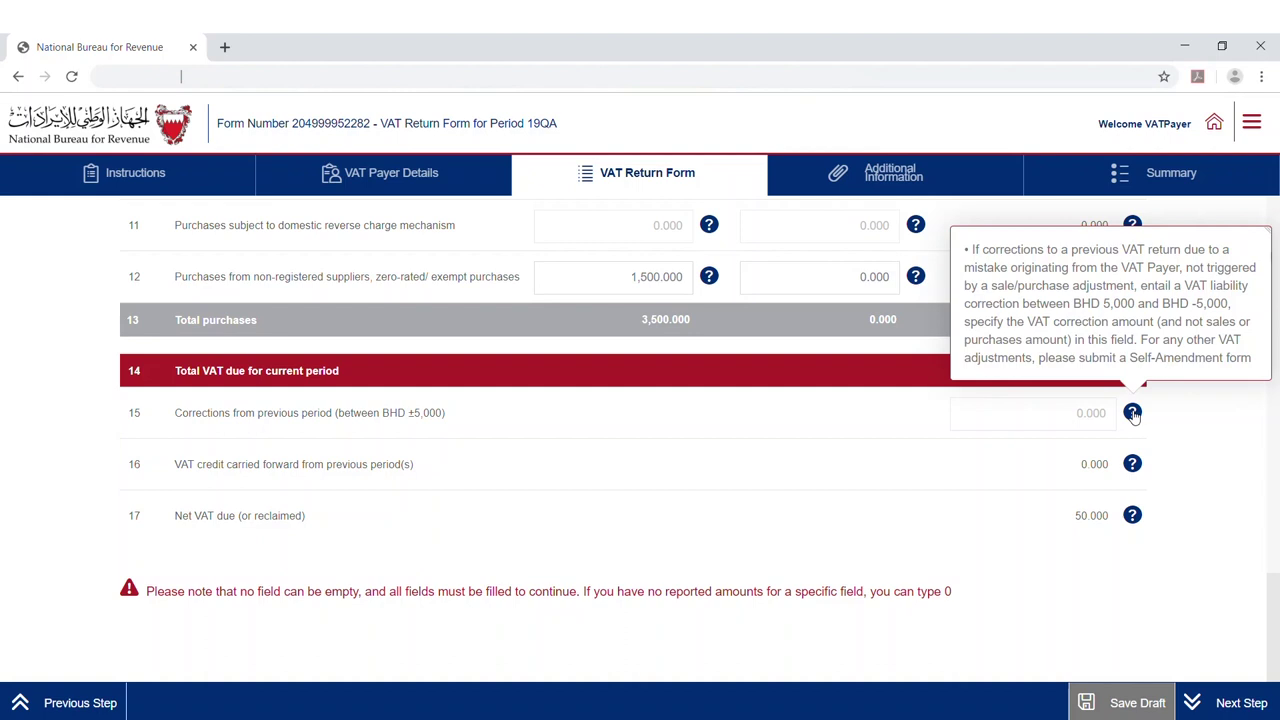
click(420, 482)
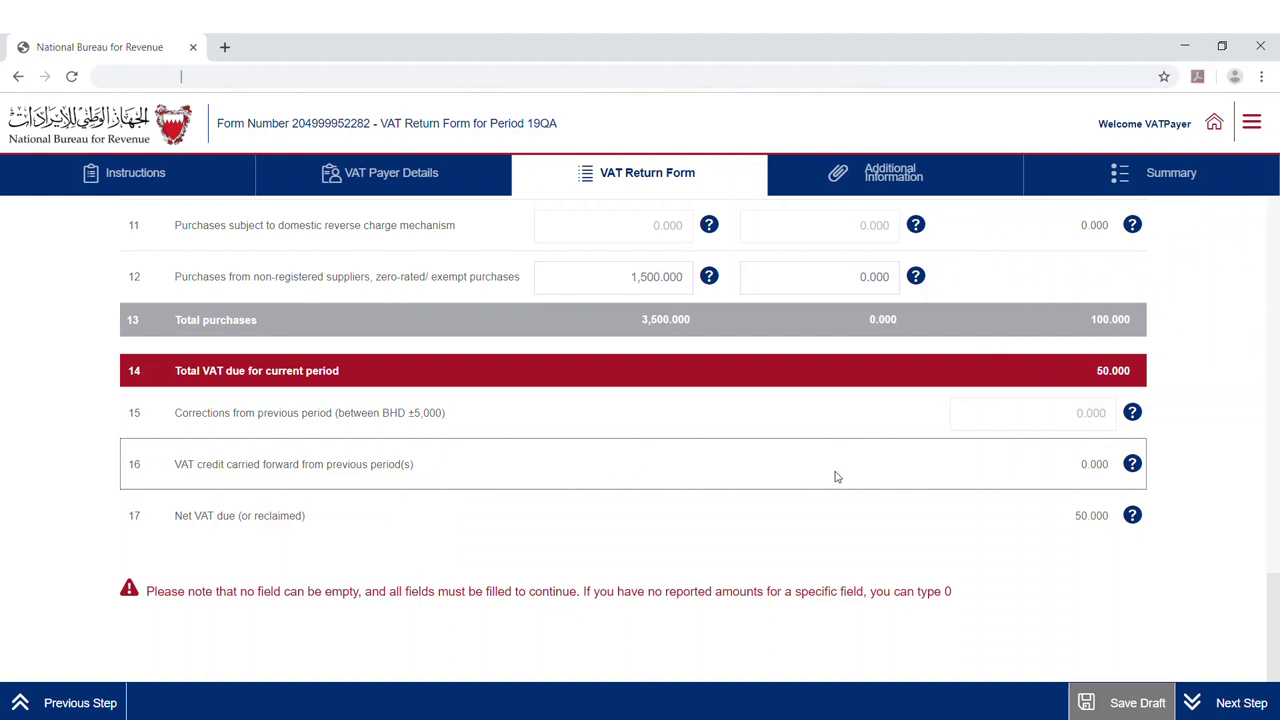
click(1133, 467)
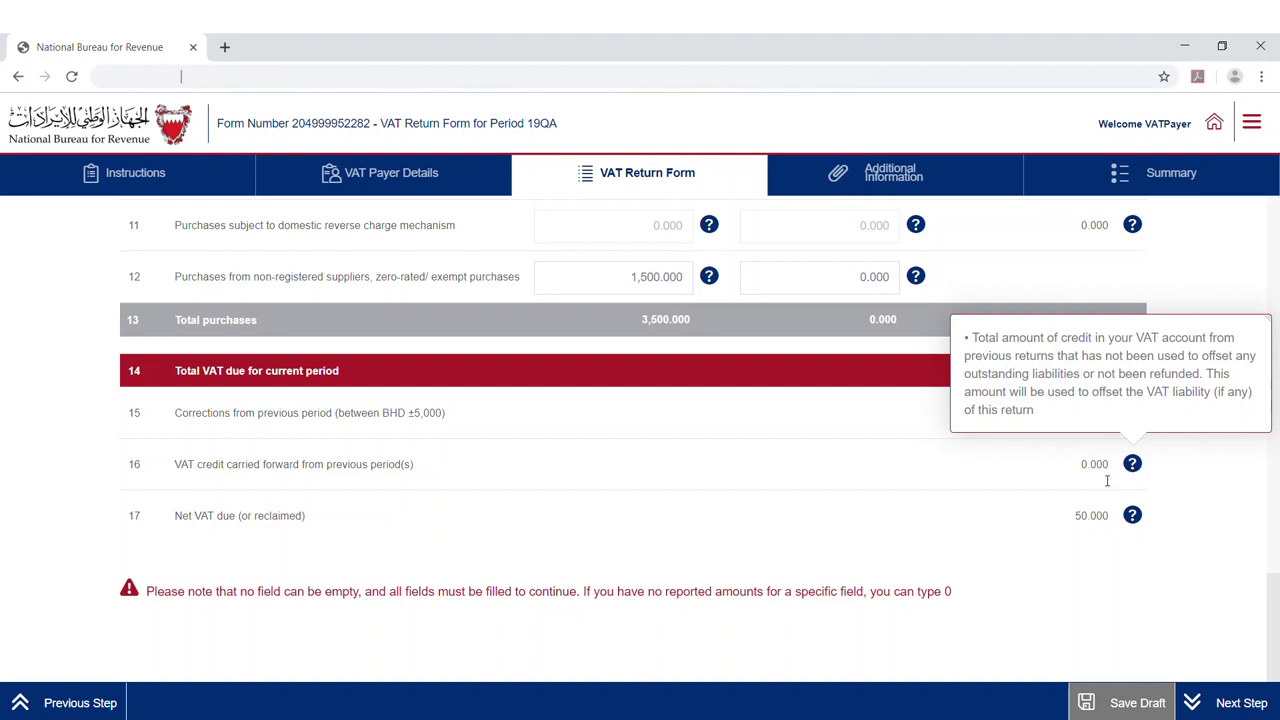
click(601, 521)
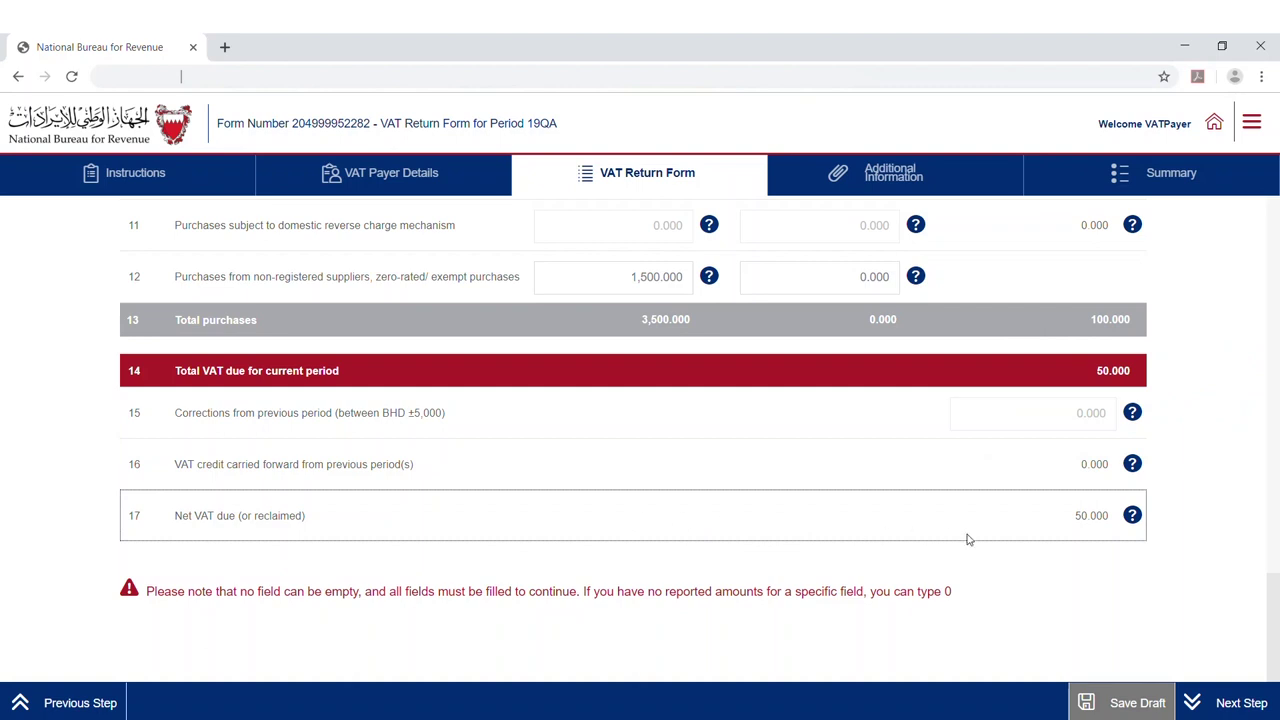
click(1133, 518)
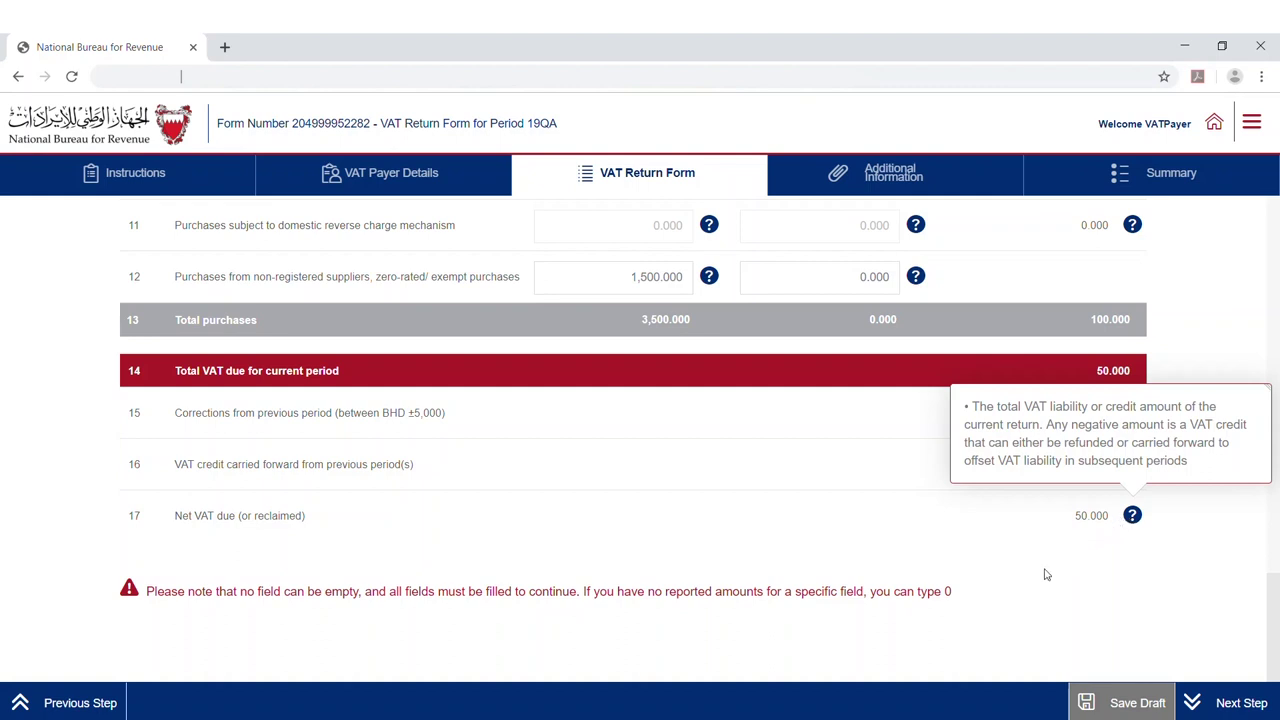
click(1222, 703)
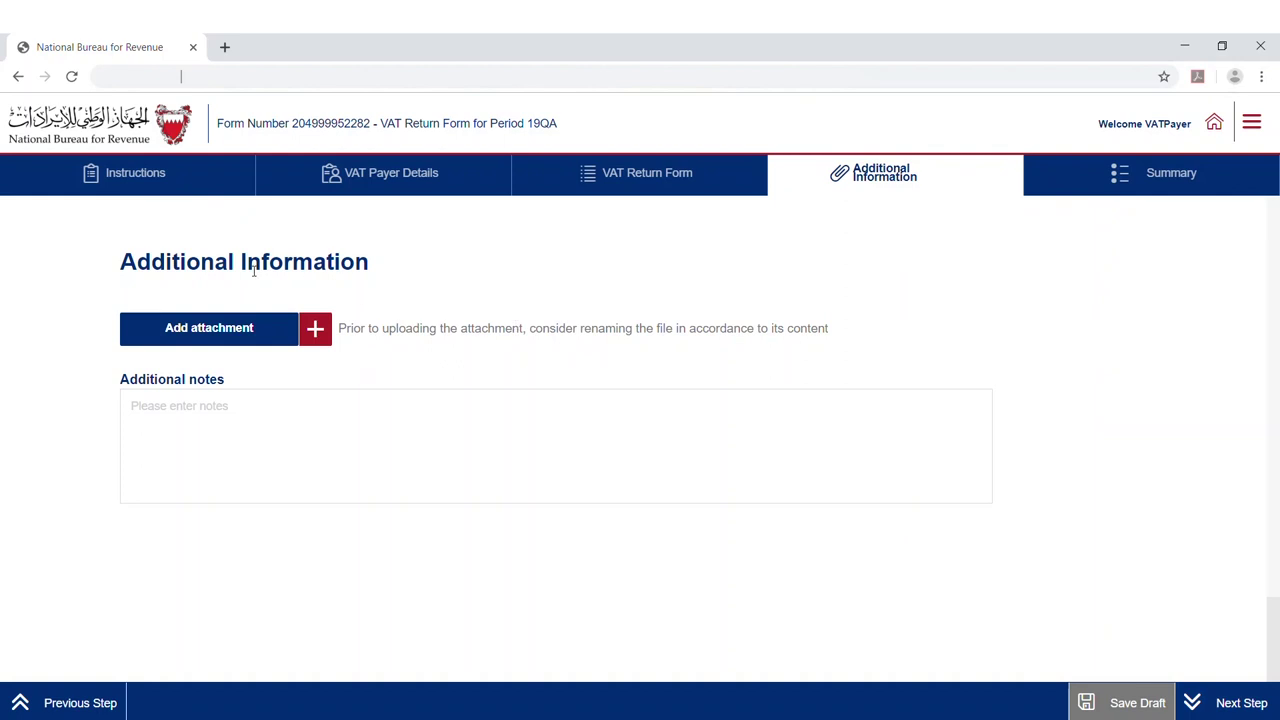
Attach Invoice.pdf to the return and proceed to the Summary step
click(316, 333)
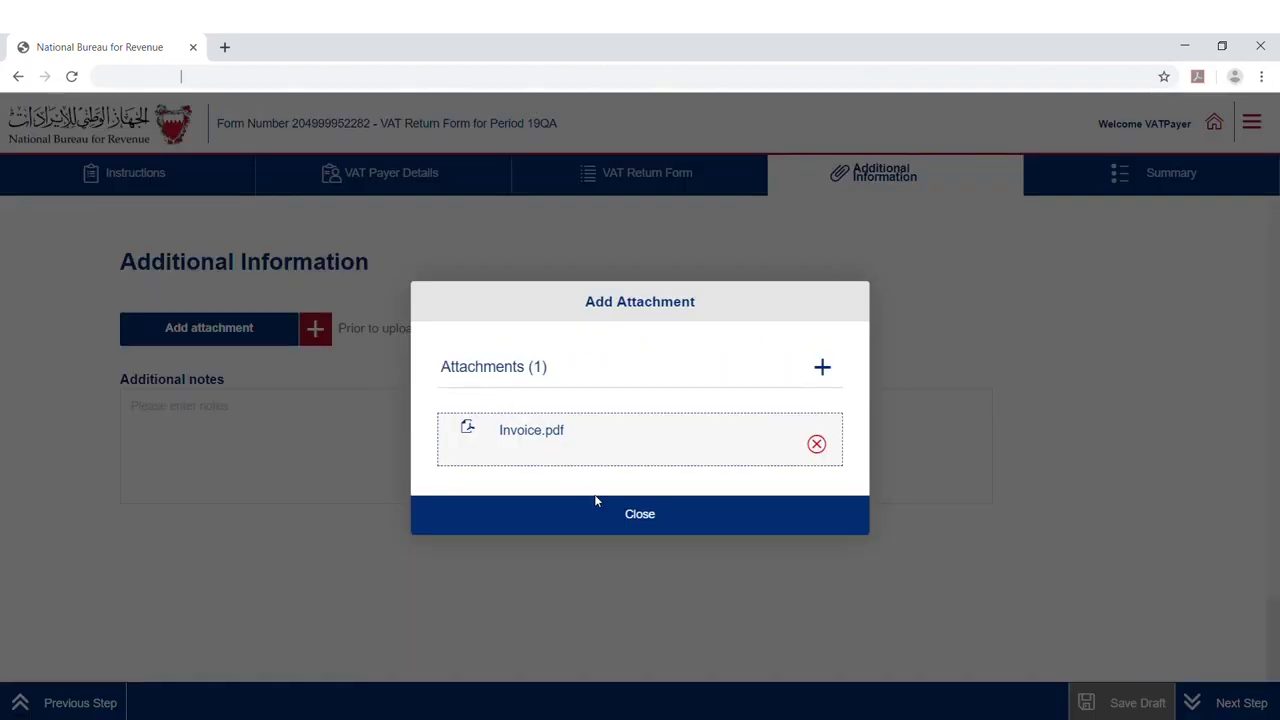
click(623, 528)
click(264, 424)
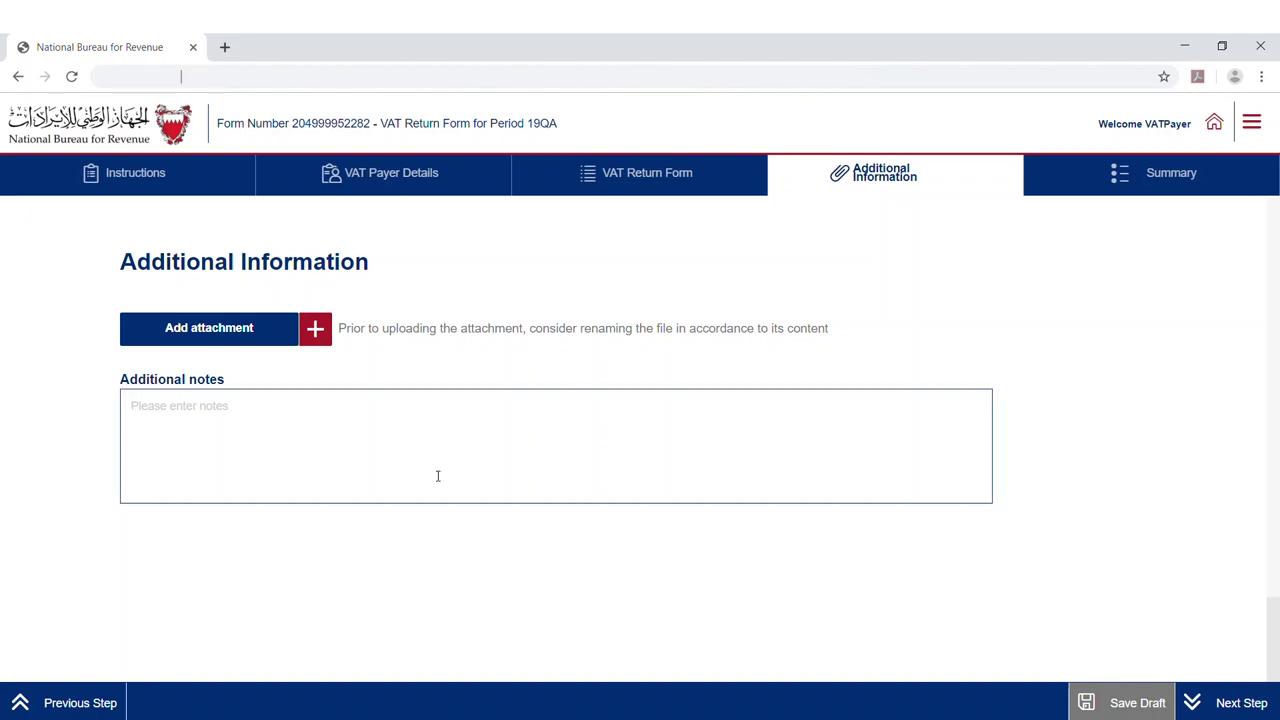
click(1228, 708)
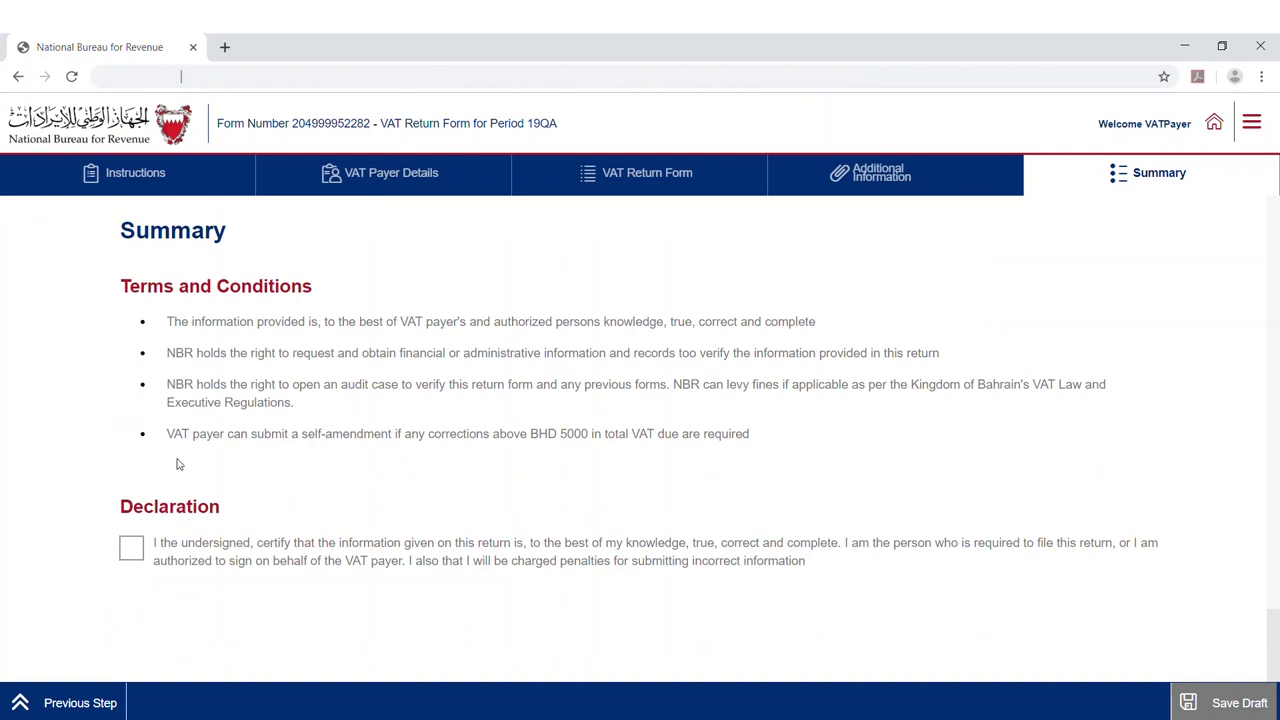
Tick the declaration, submit the return, and download the Confirmation.pdf receipt
click(131, 553)
click(613, 710)
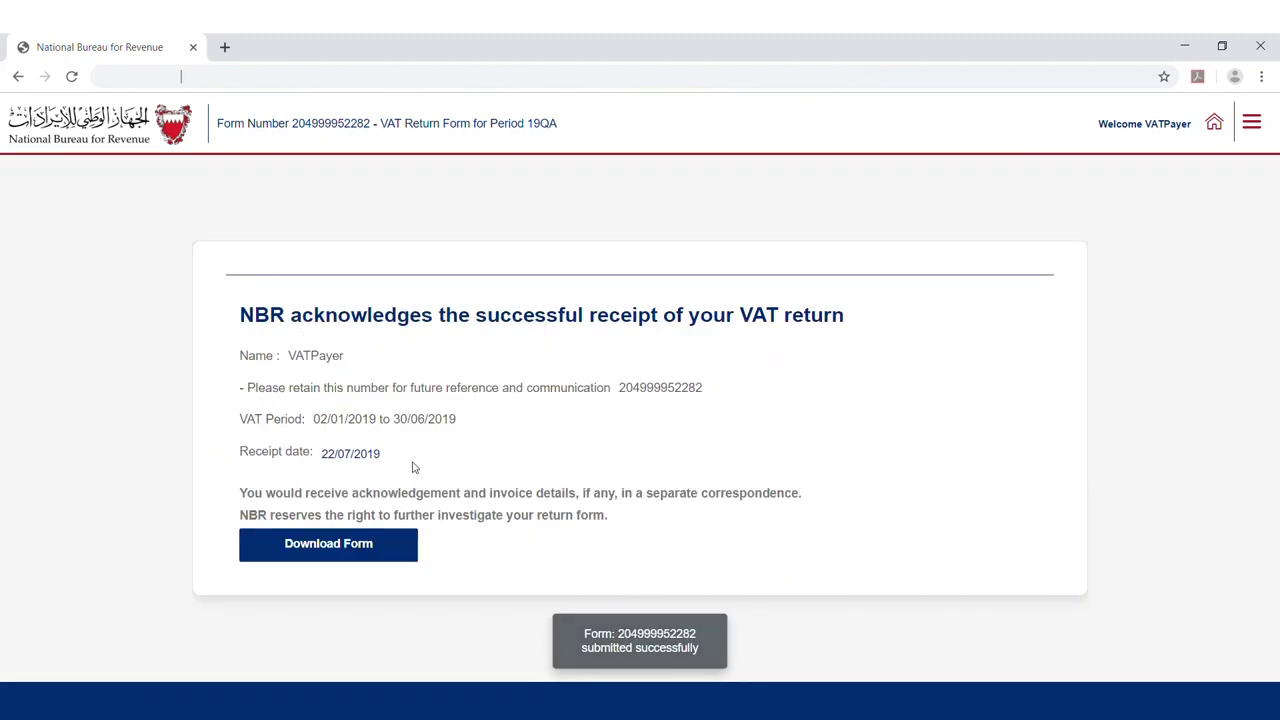
click(377, 558)
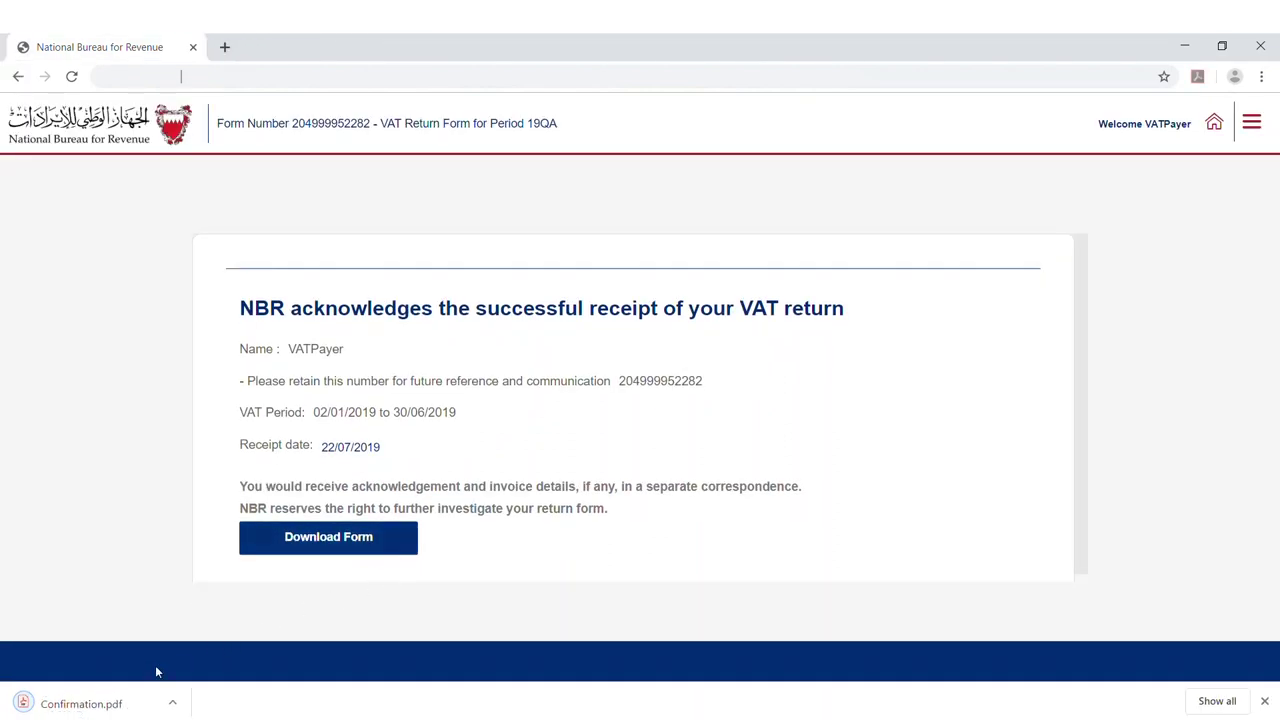
Open Confirmation.pdf and scroll through the BHD 50.000 VAT return receipt
click(96, 708)
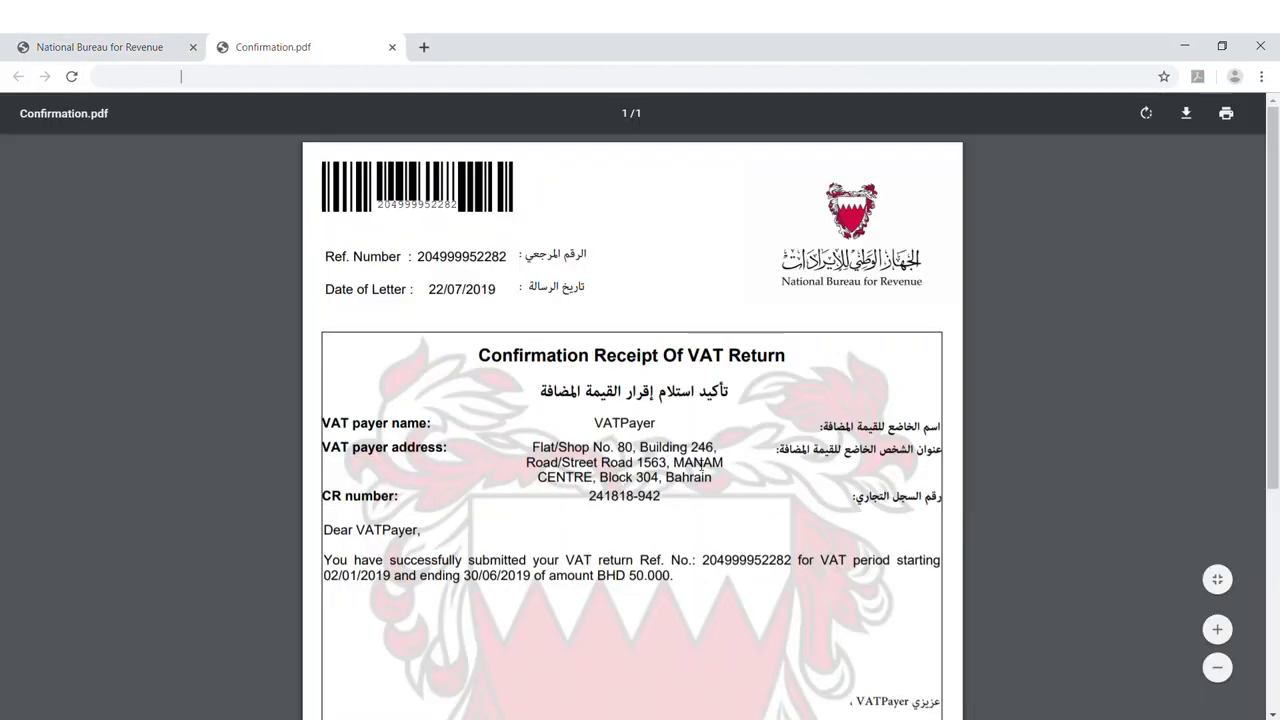
scroll(817, 388, down, 2)
scroll(818, 392, down, 2)
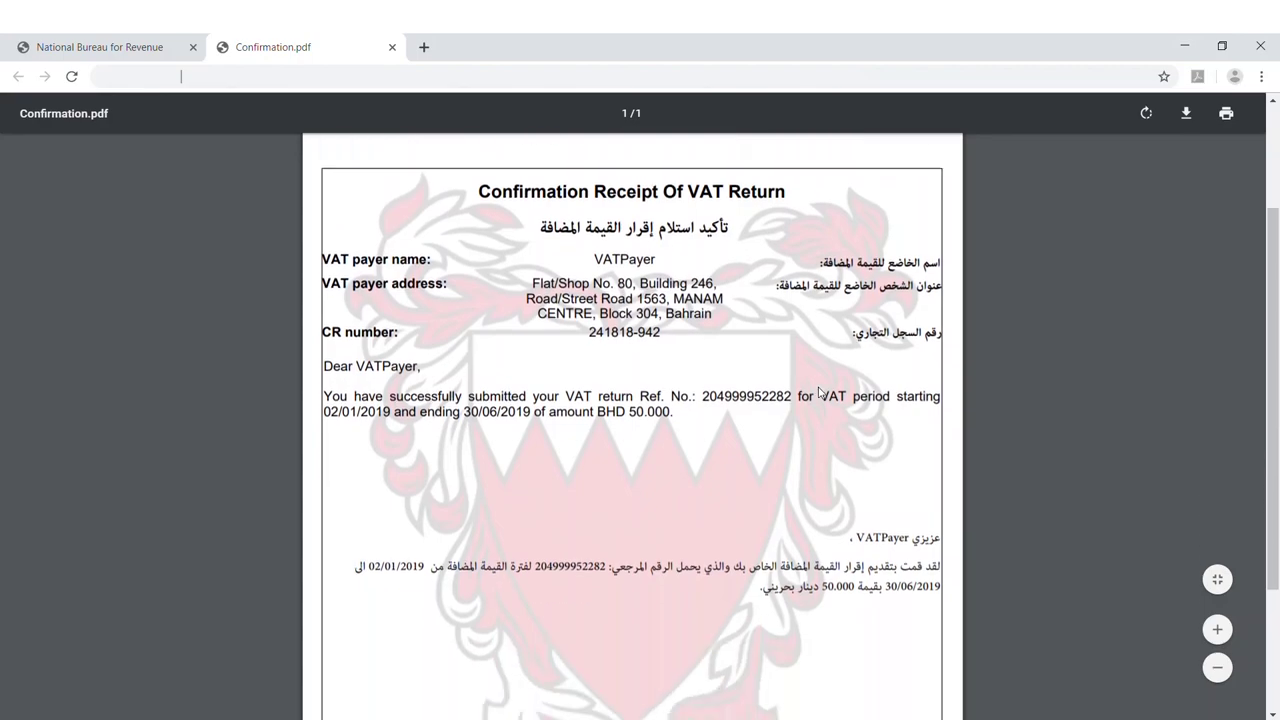